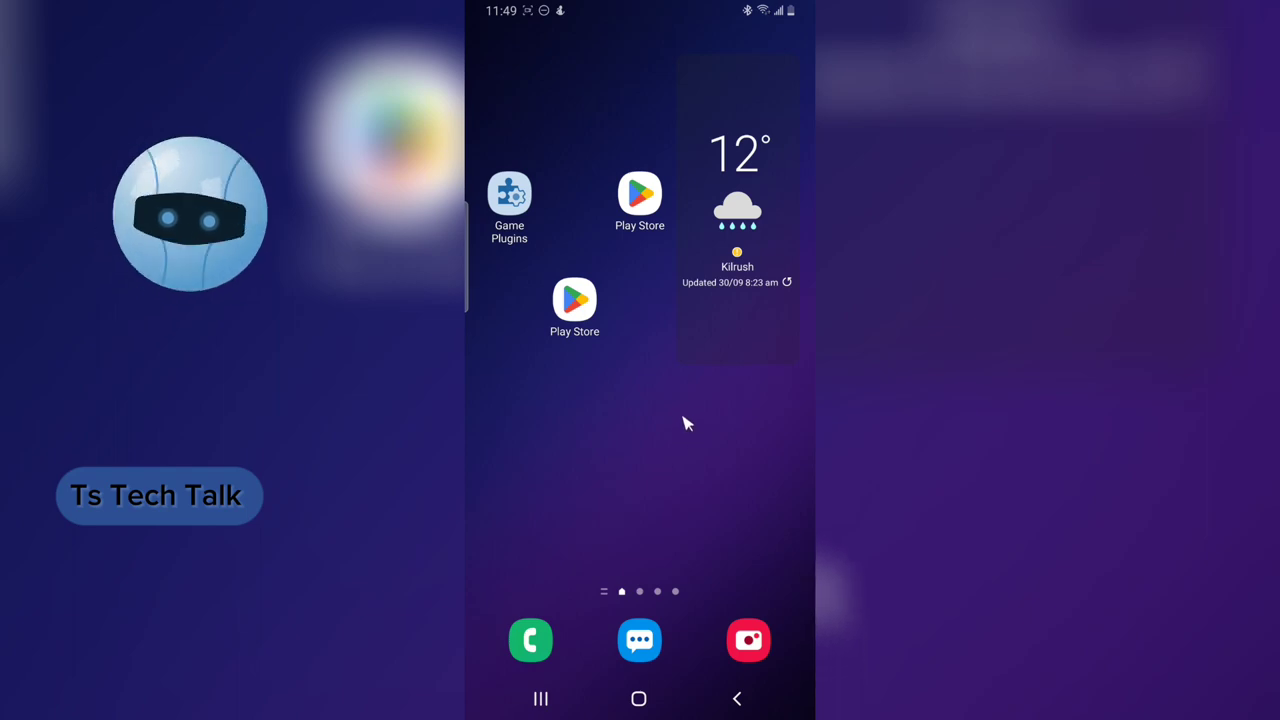
Swipe up from the Android home screen to show all installed apps
left_click_drag(686, 437, 523, 329)
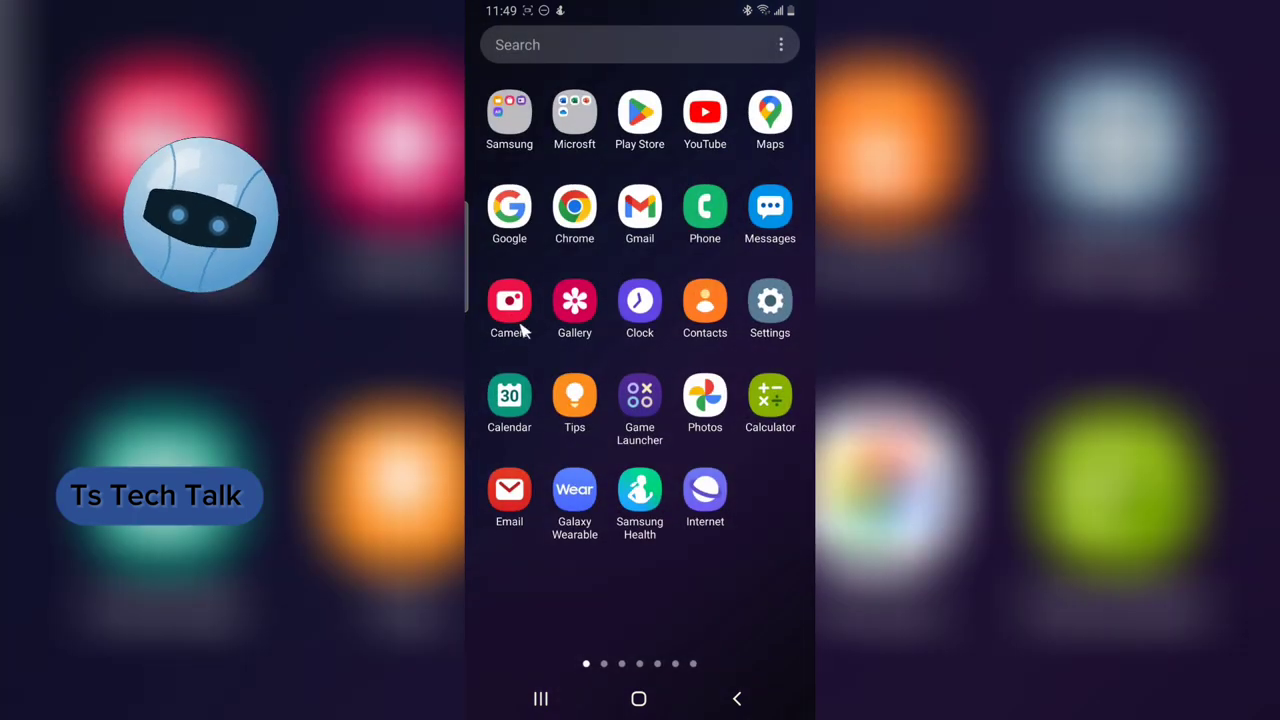
Open the Remini album in Gallery and view the standing doctor-coat portrait full screen
left_click(588, 302)
scroll(675, 378, "down", 15)
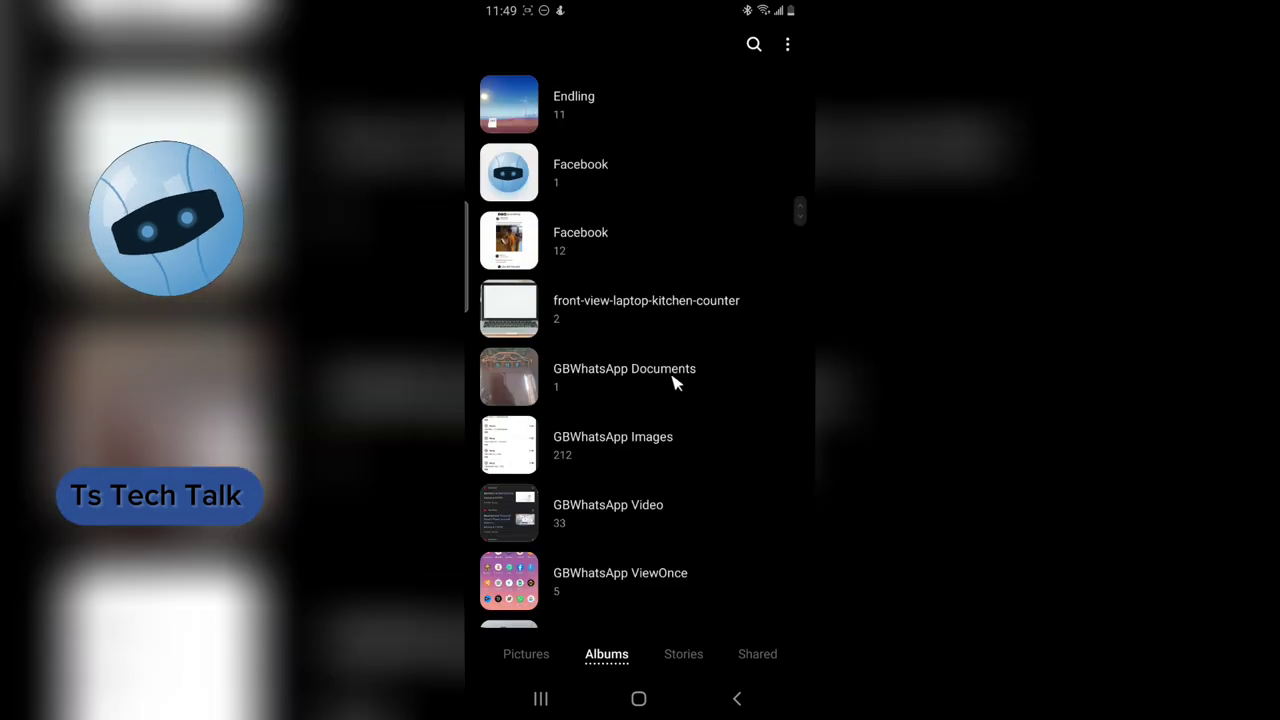
scroll(650, 378, "down", 3)
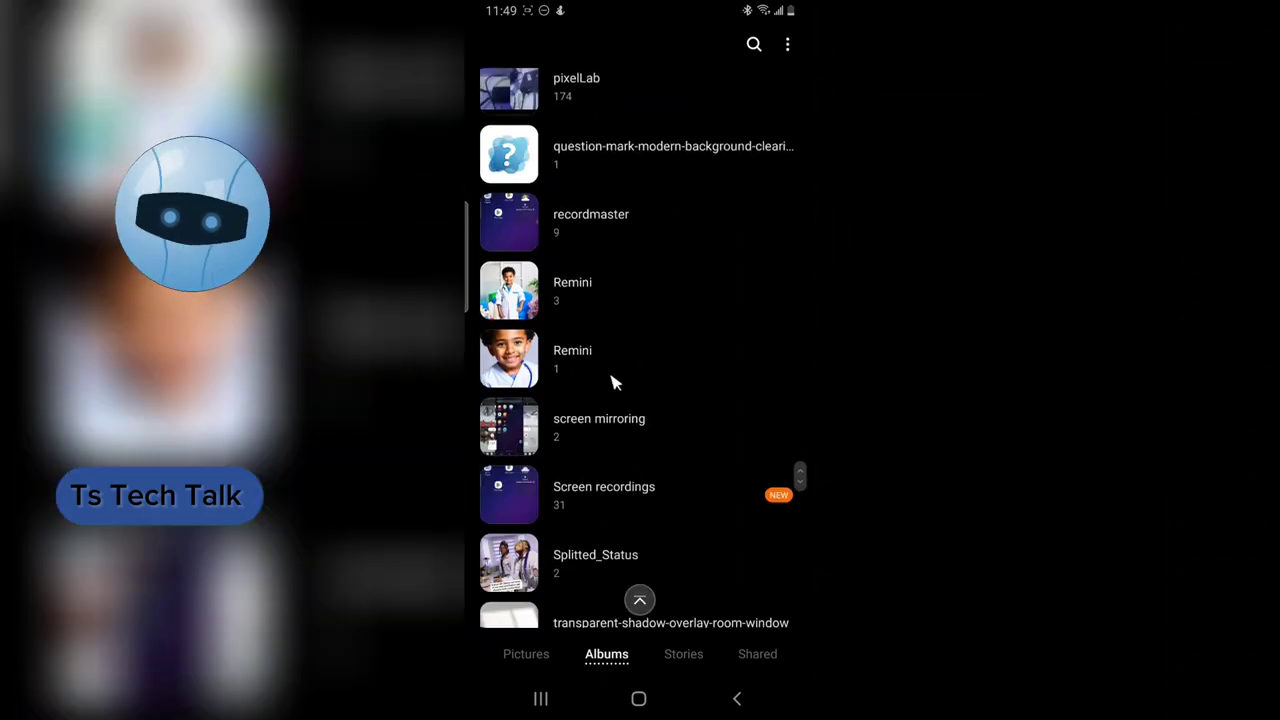
left_click(629, 322)
left_click(524, 163)
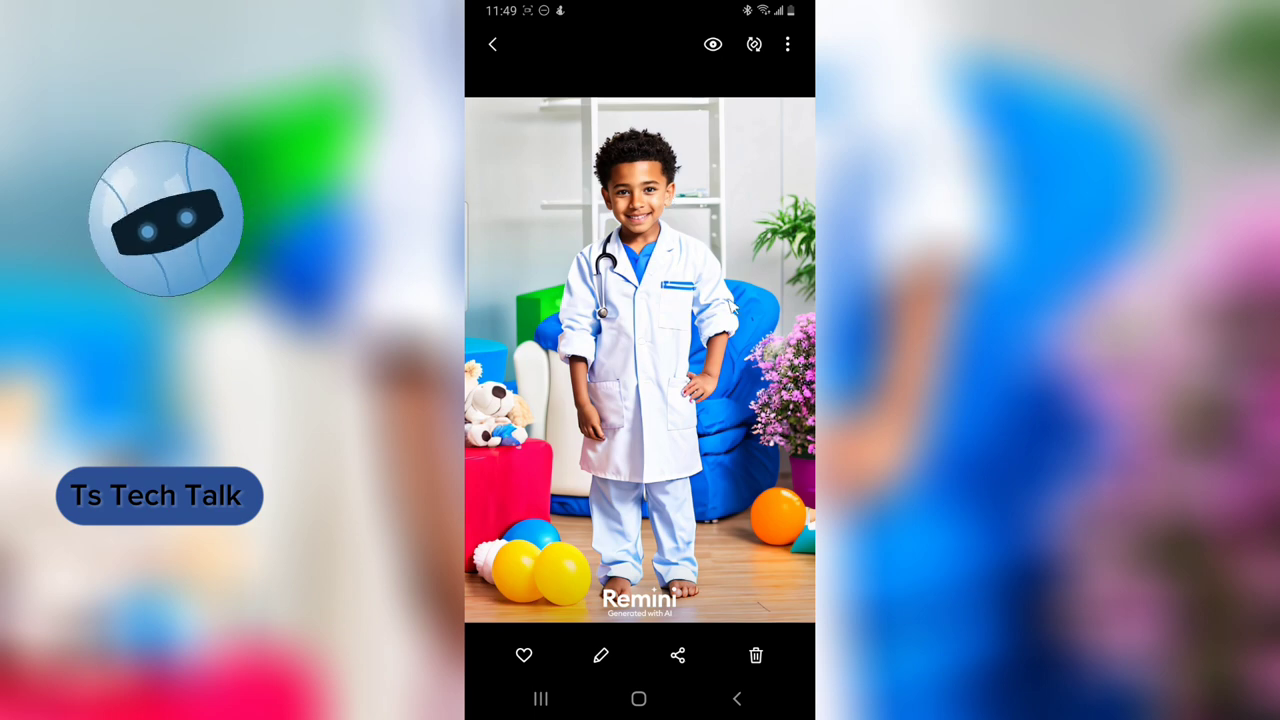
Zoom in on the boy's coat and face, browse the scrubs and stethoscope portraits, then close
double_click(710, 279)
double_click(708, 277)
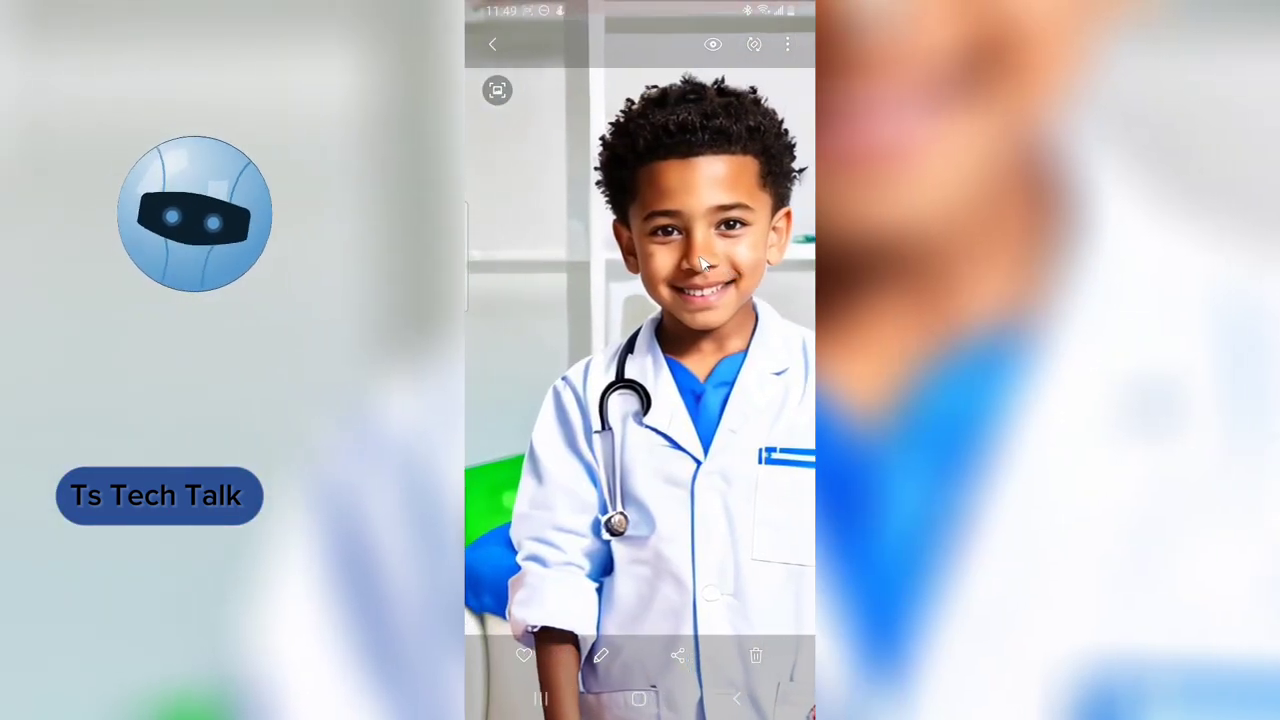
double_click(697, 255)
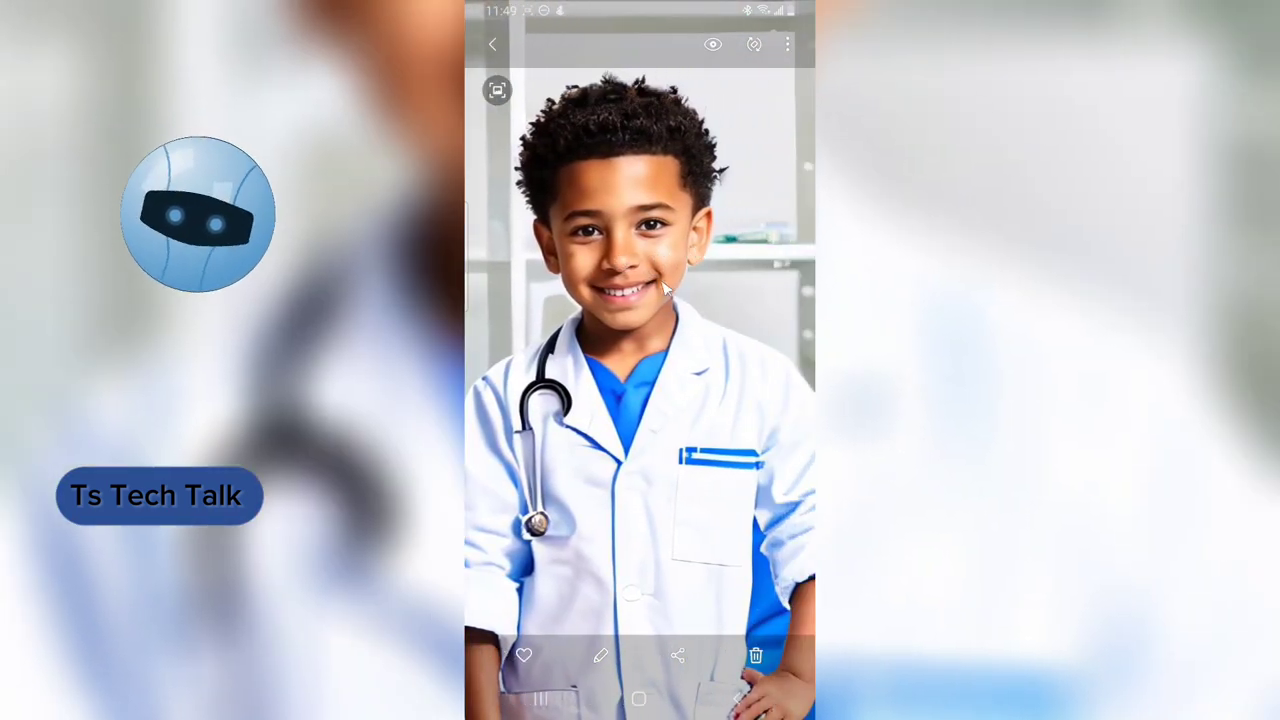
double_click(665, 287)
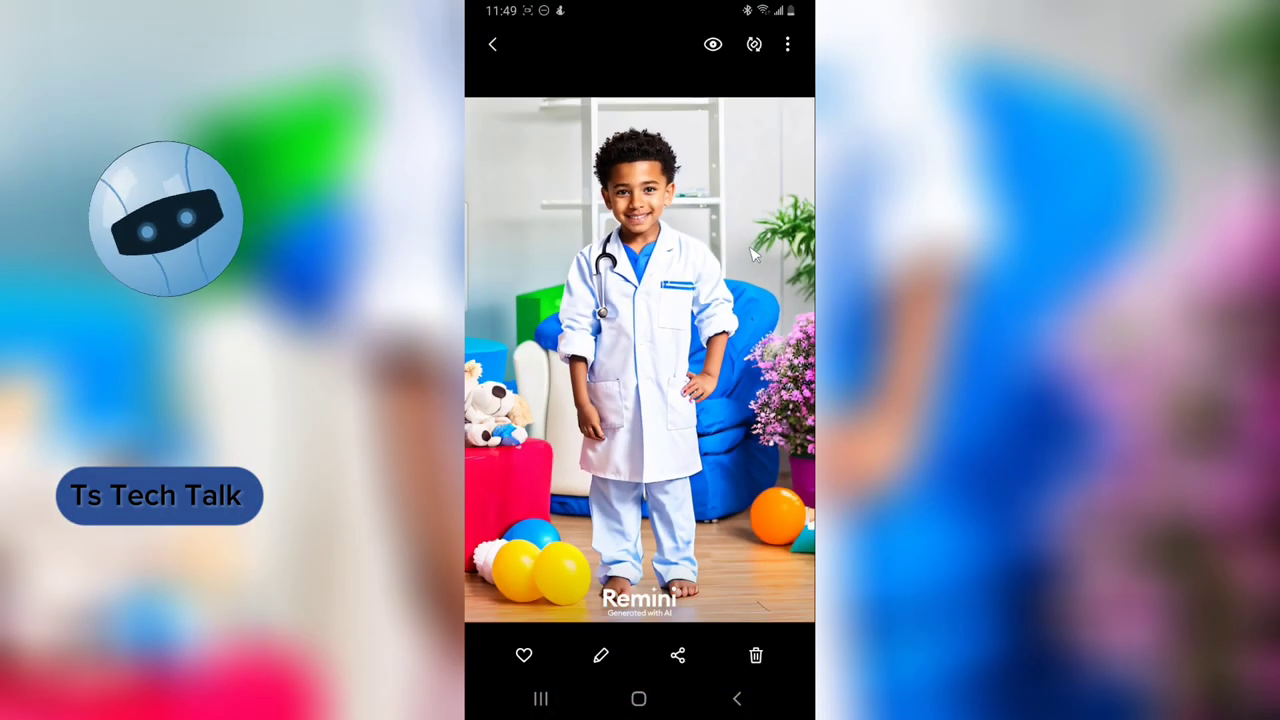
key("Right")
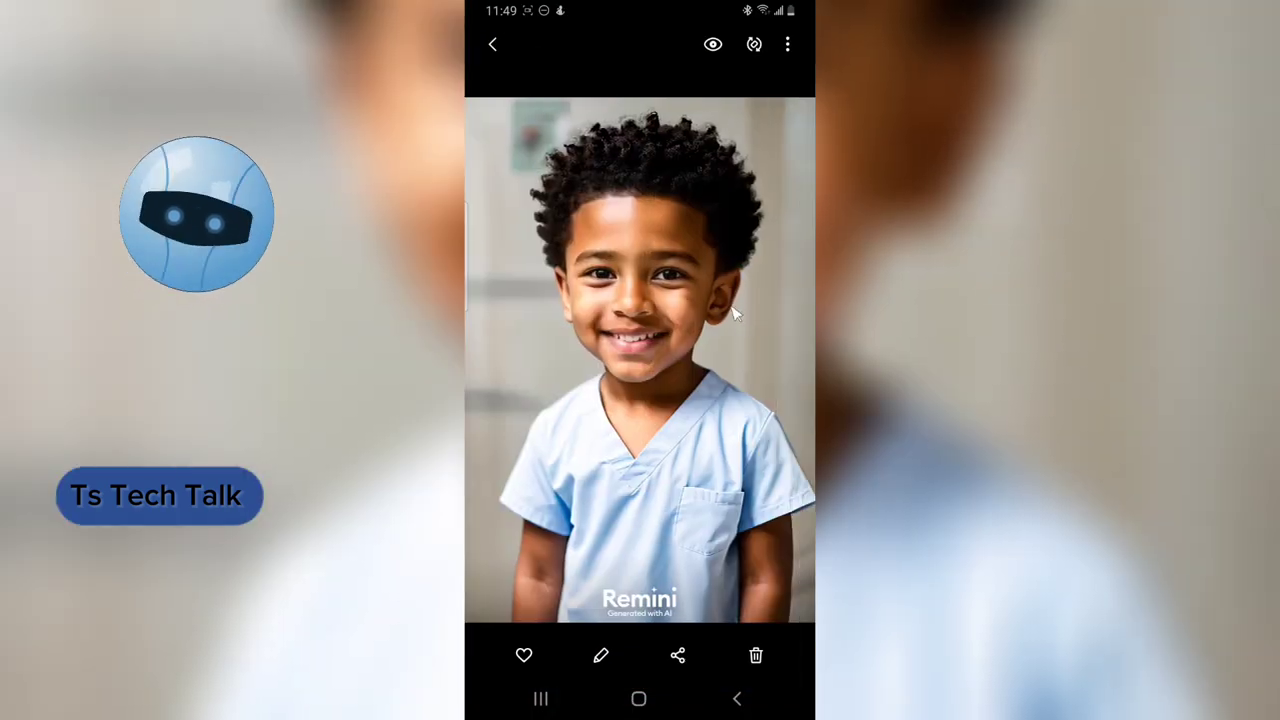
double_click(730, 305)
key("Right")
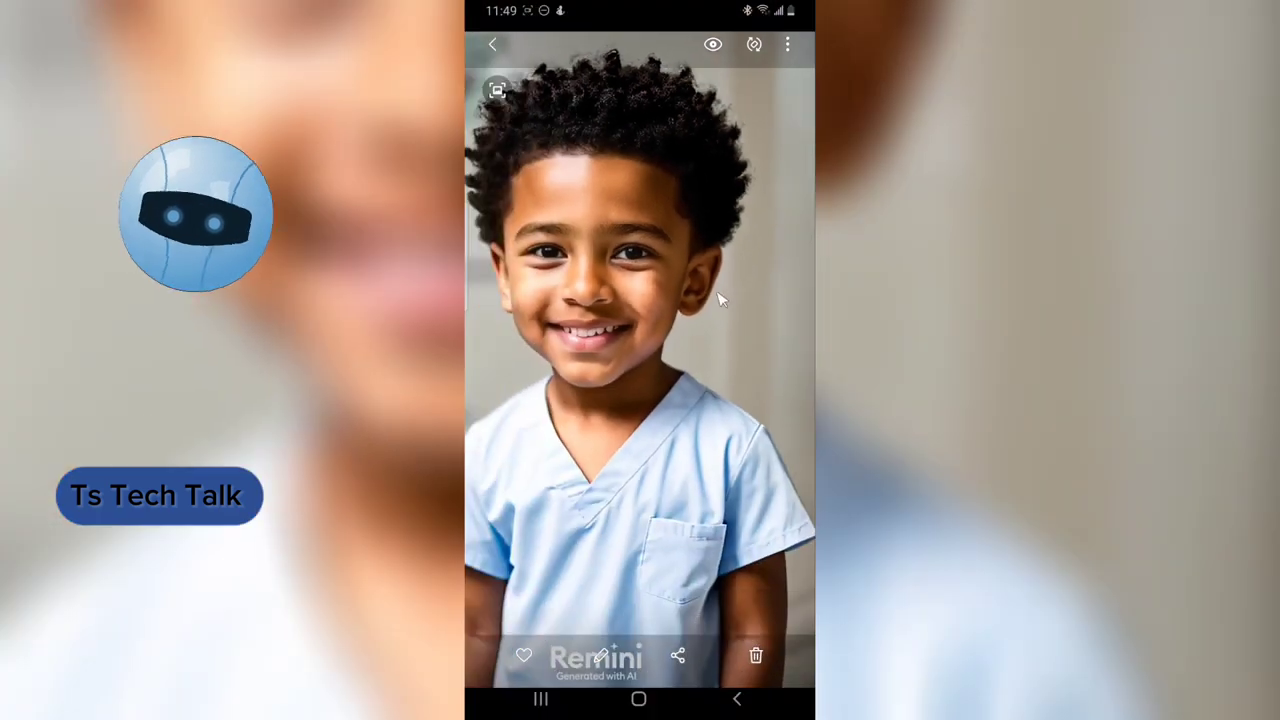
key("Right")
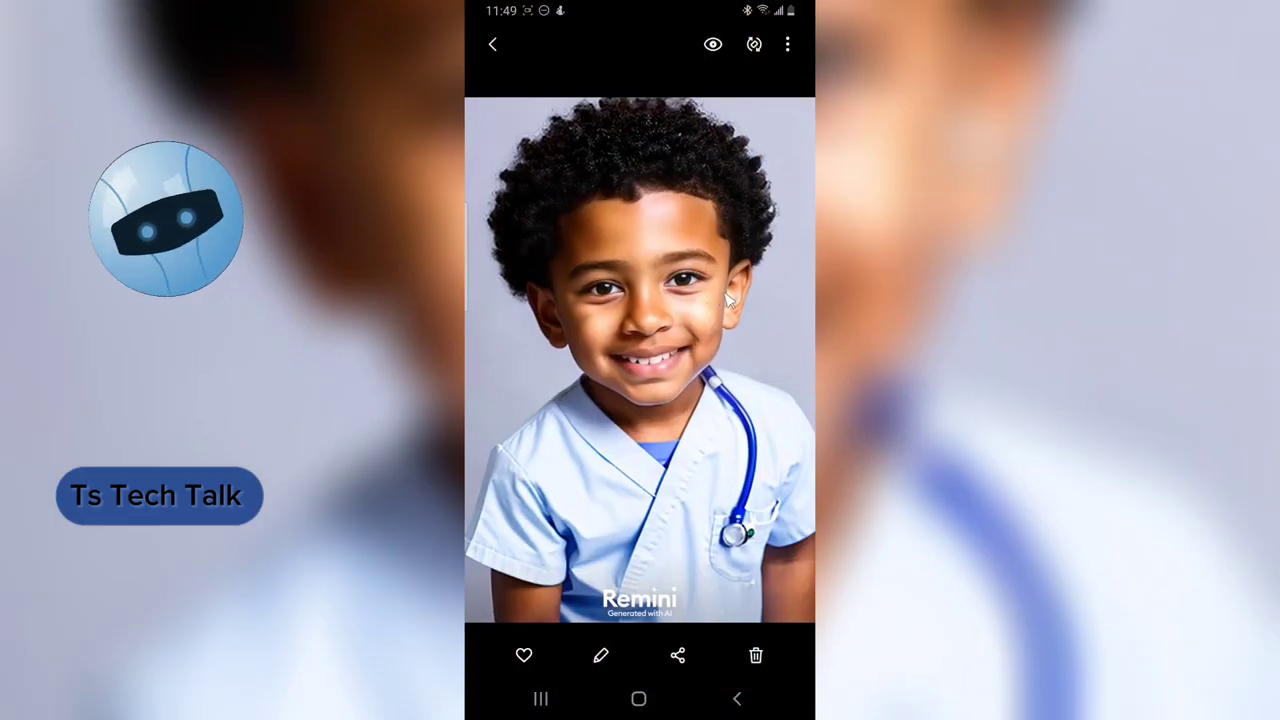
key("Escape")
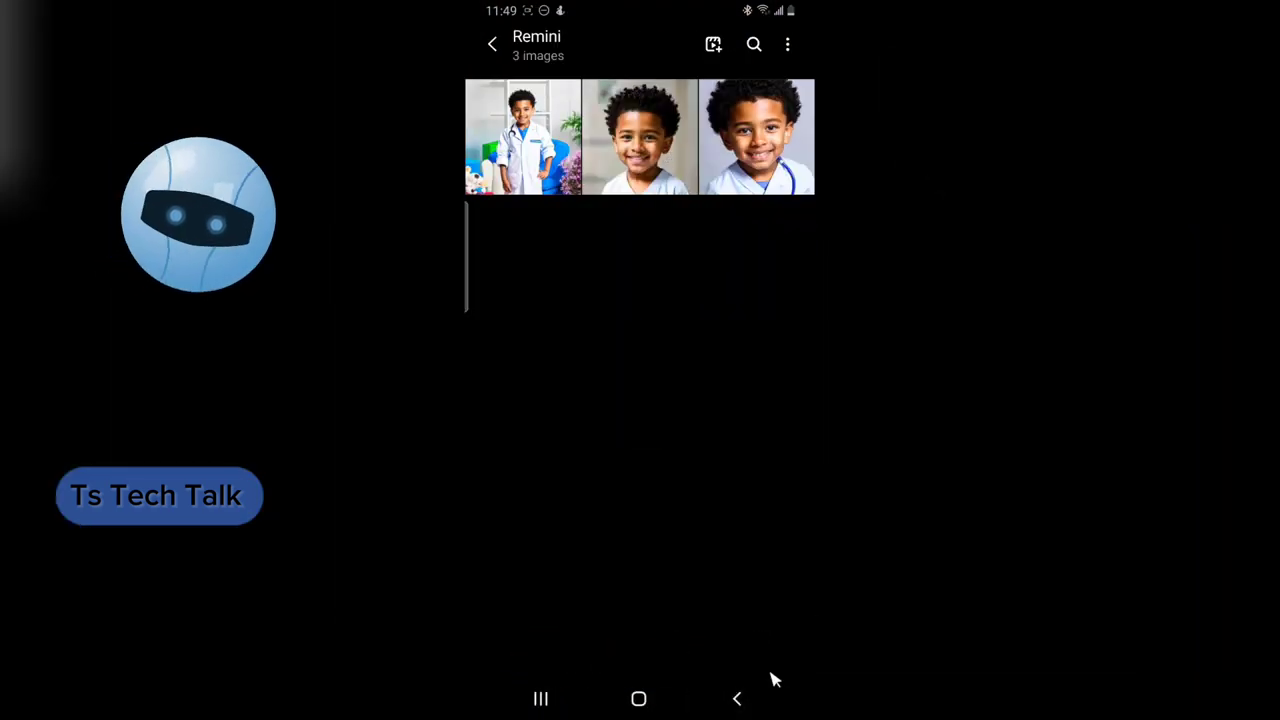
Open the Downloads album and view the smiling England-kit photo
left_click(742, 702)
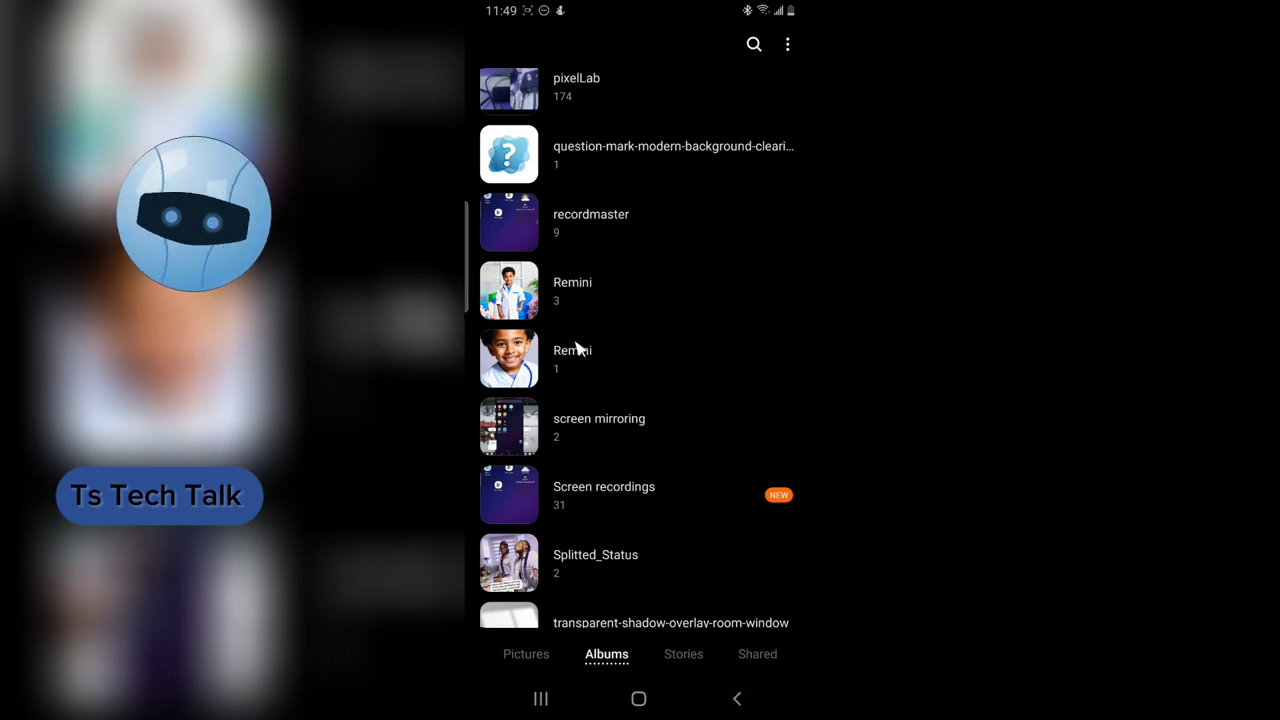
scroll(694, 470, "down", 2)
scroll(691, 451, "up", 10)
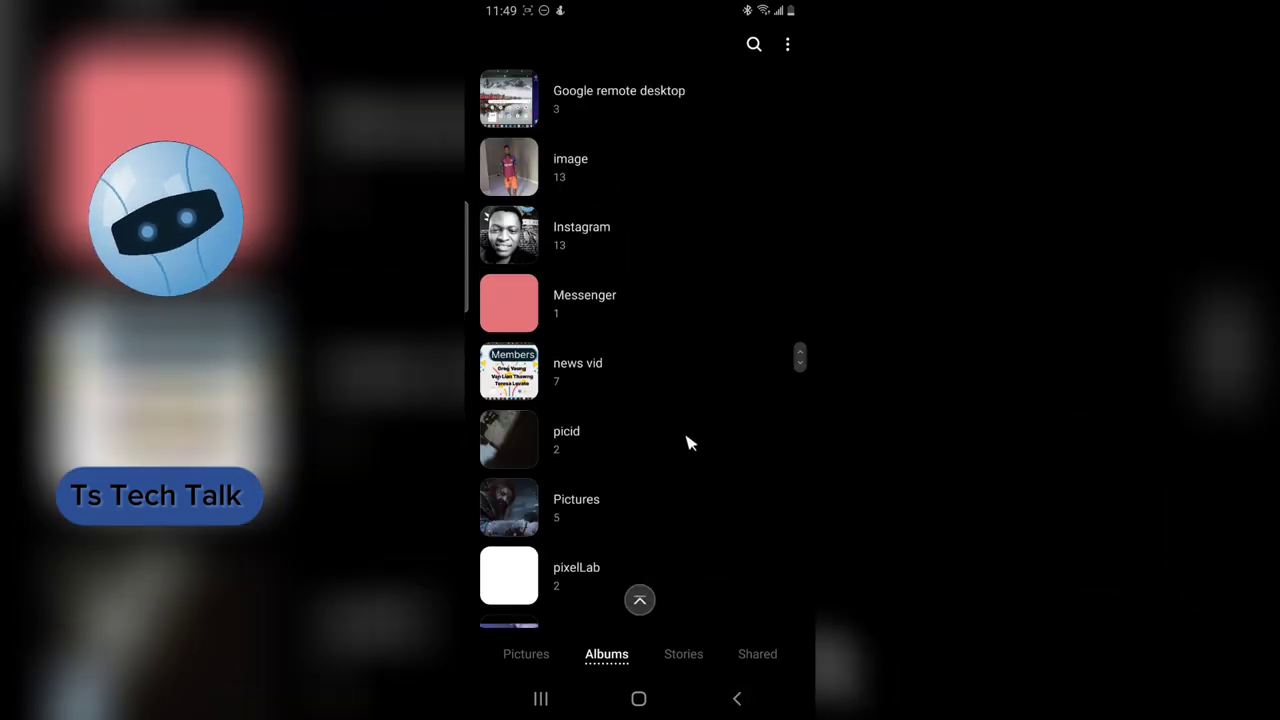
scroll(688, 440, "up", 15)
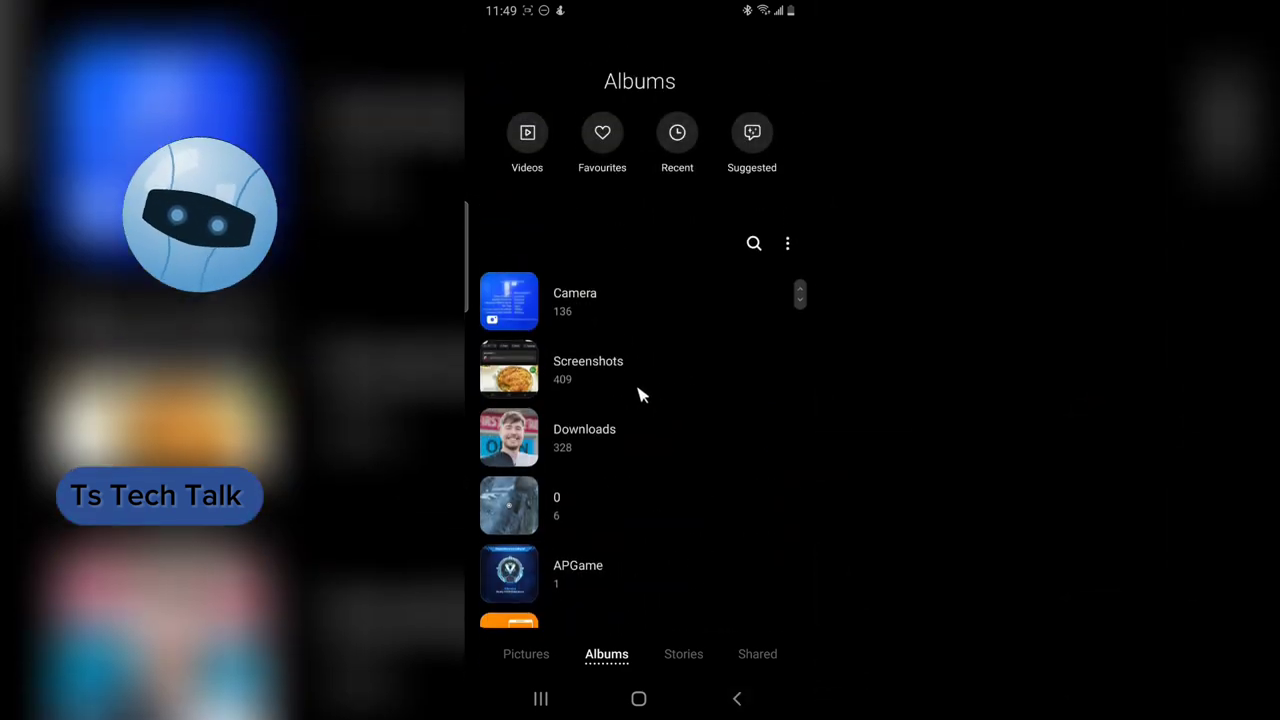
left_click(605, 455)
scroll(595, 350, "down", 10)
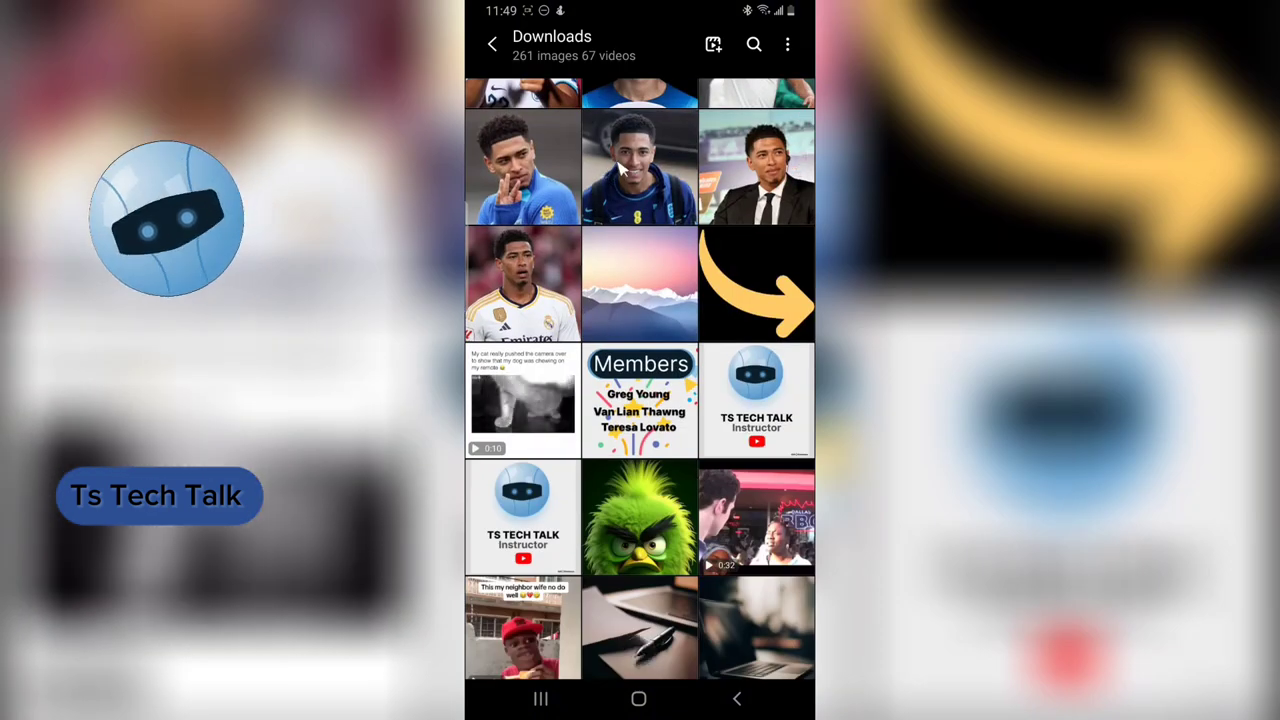
left_click(598, 218)
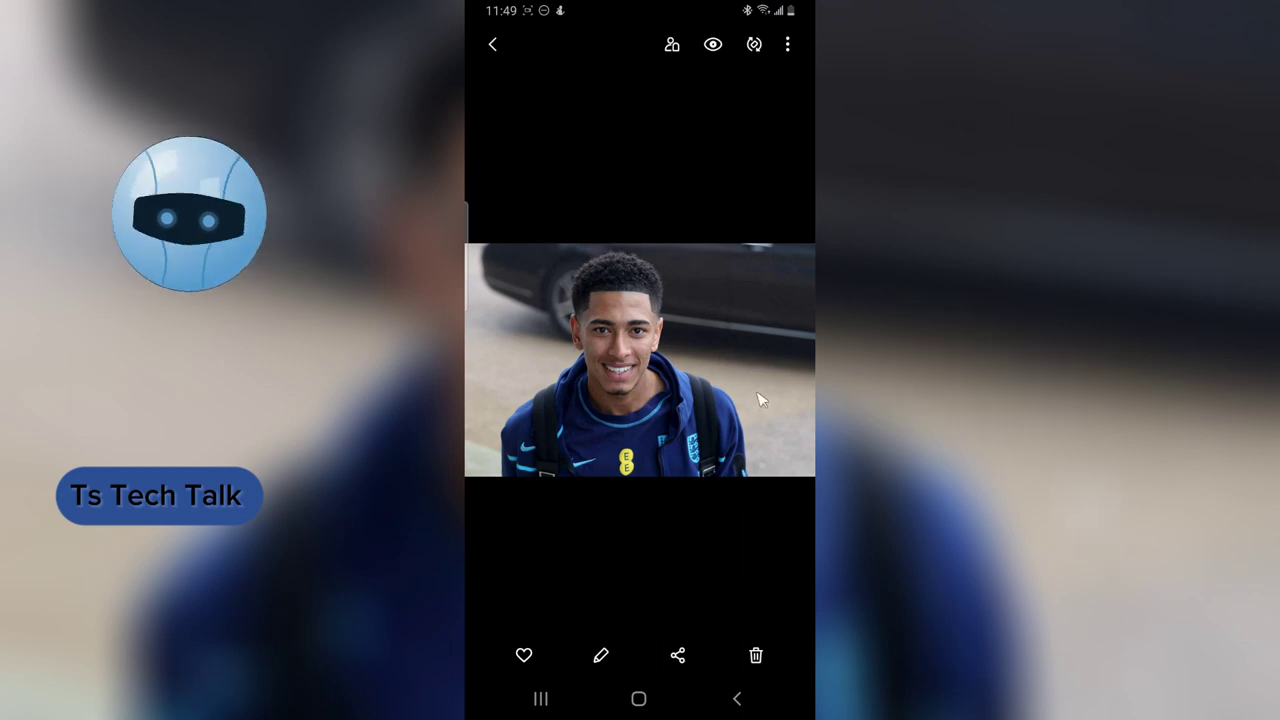
right_click(760, 400)
View and zoom into the BVB kit photo, then return to Albums and leave Gallery
scroll(750, 390, "up", 5)
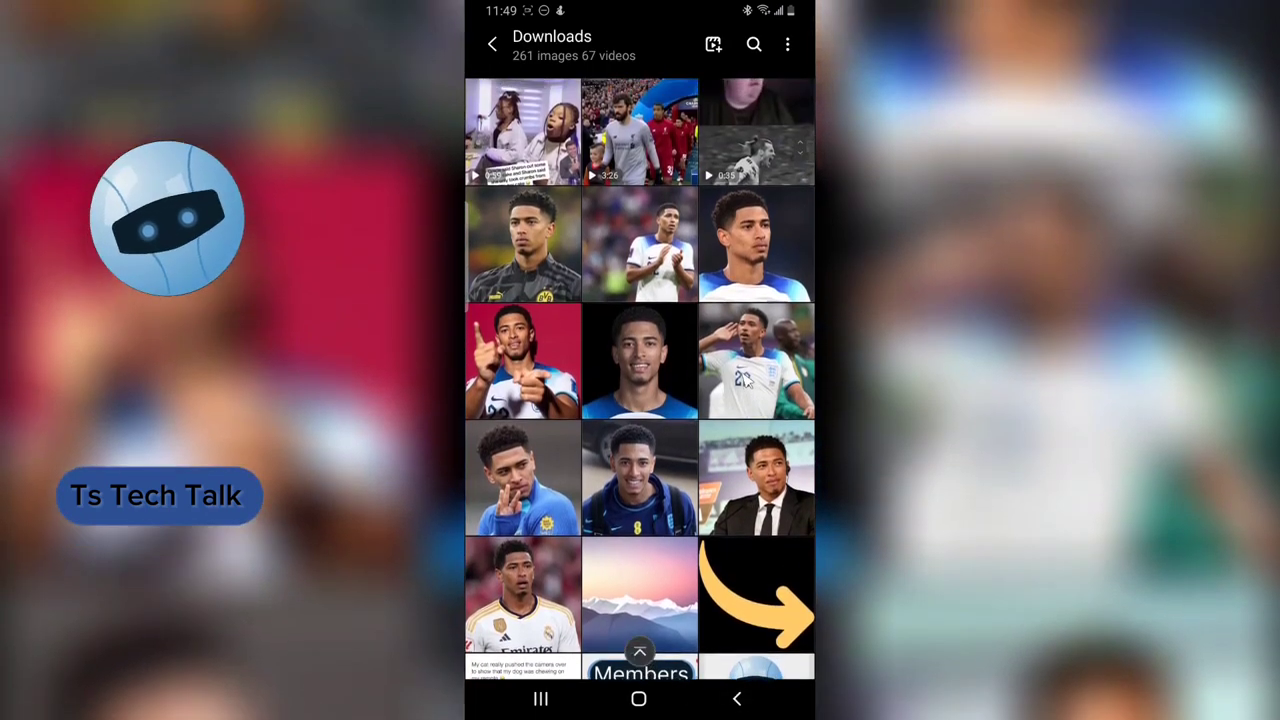
scroll(745, 378, "up", 3)
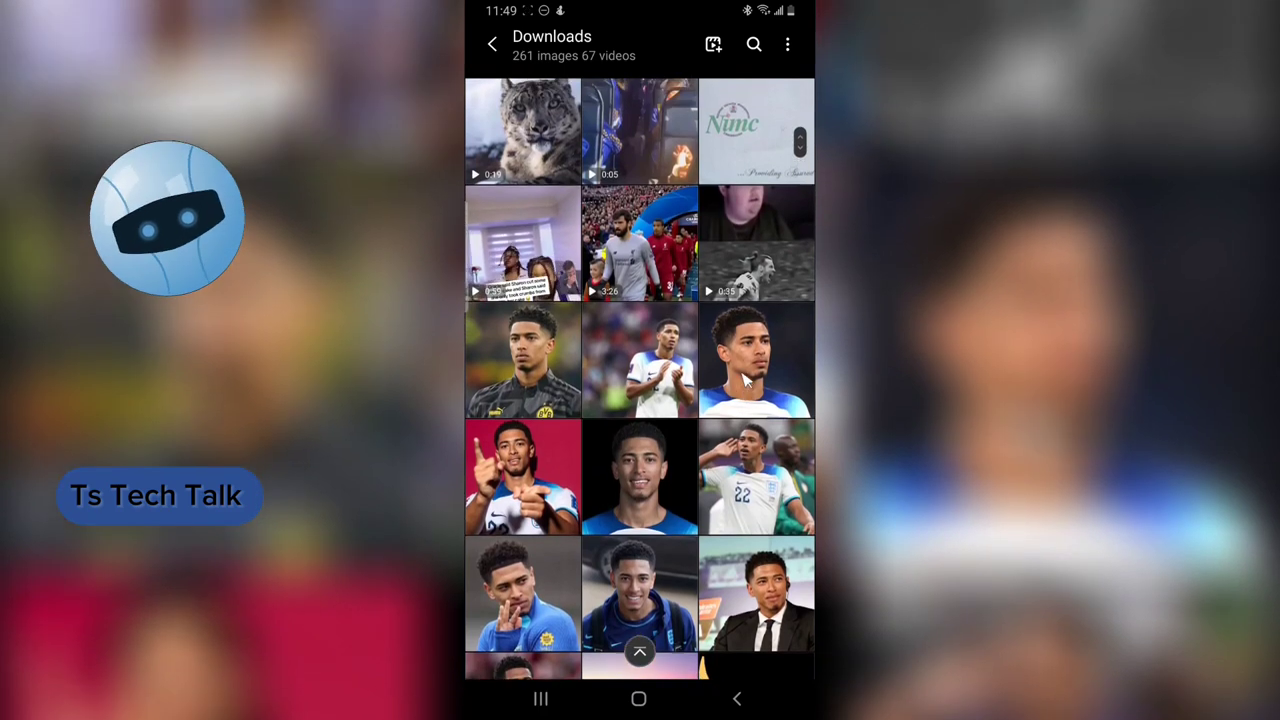
left_click(745, 378)
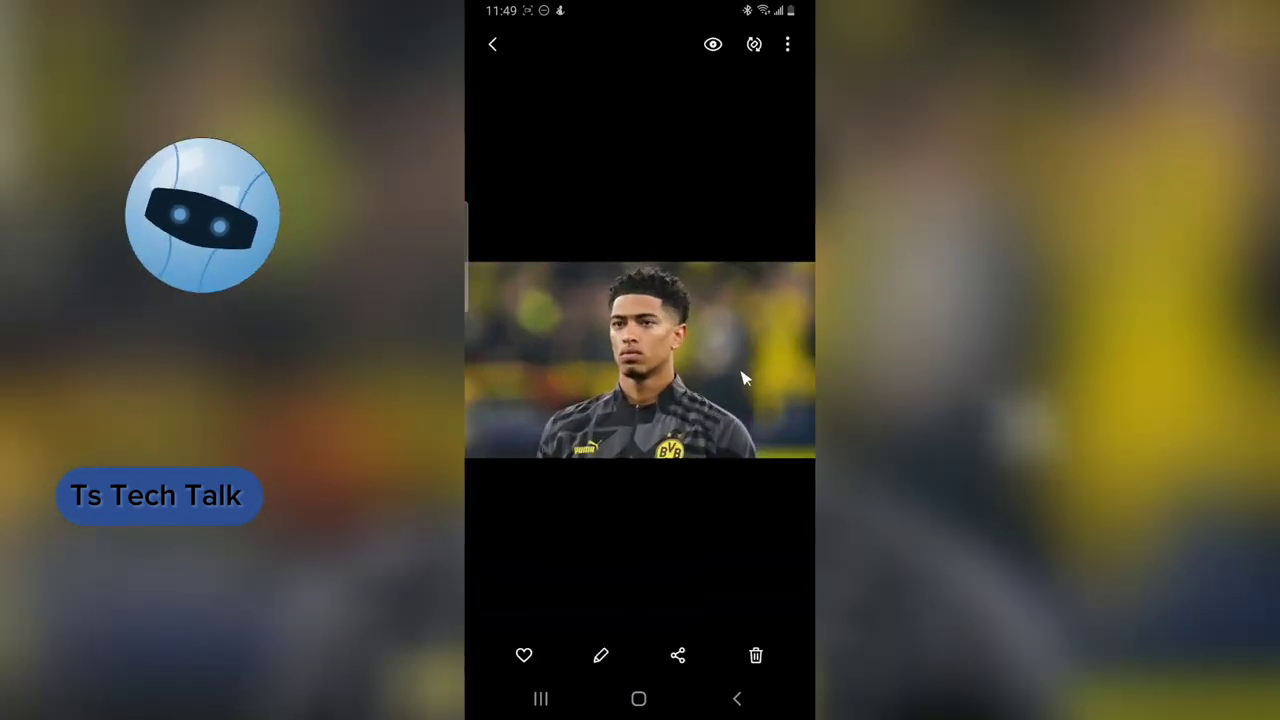
double_click(748, 380)
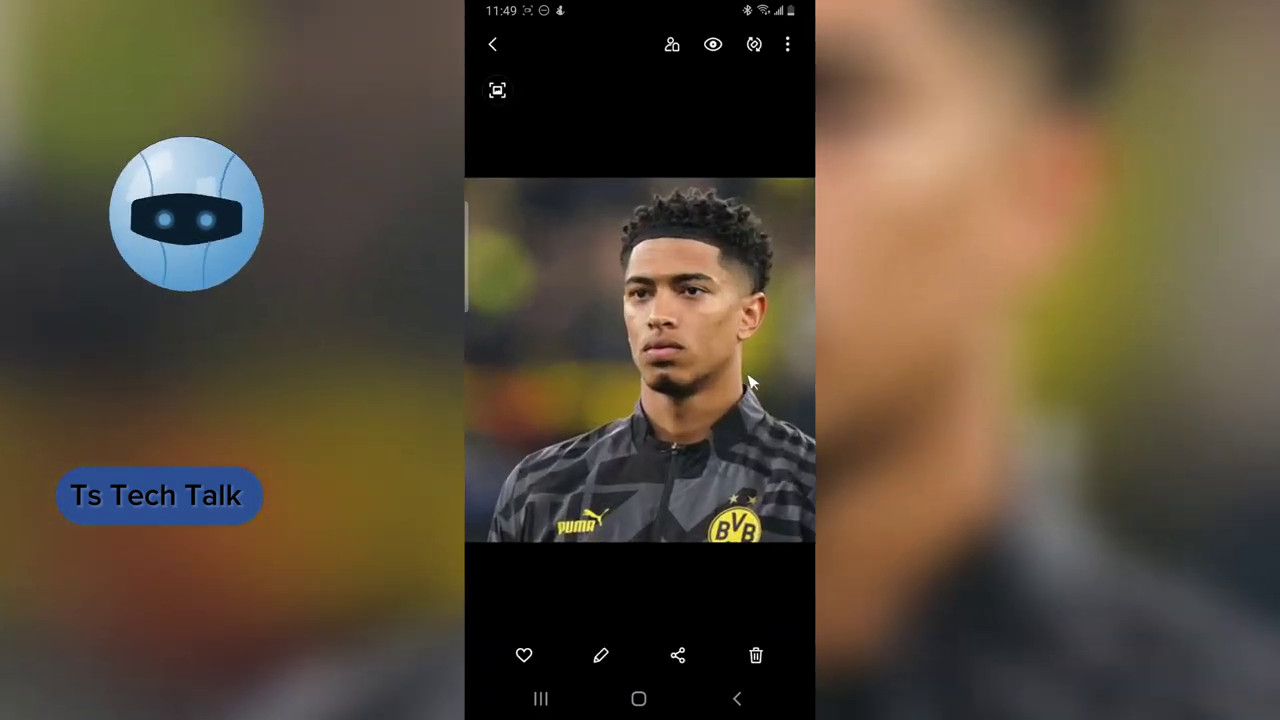
right_click(750, 383)
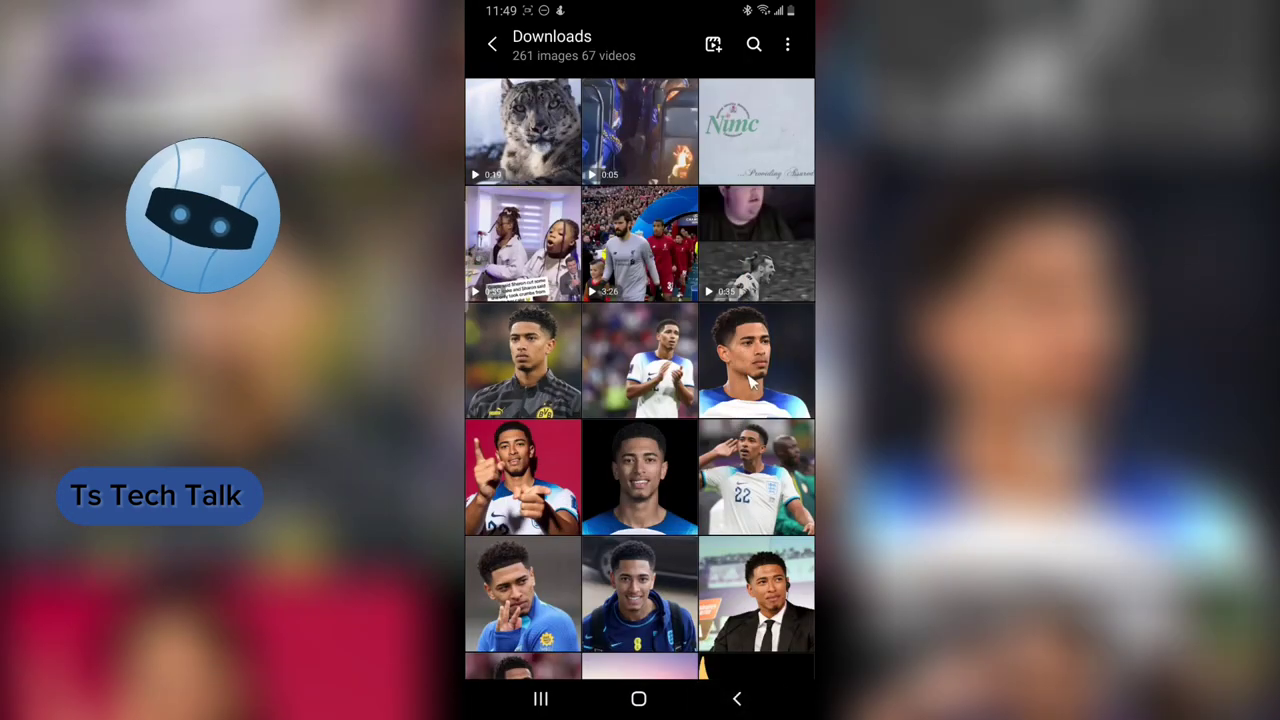
left_click(500, 56)
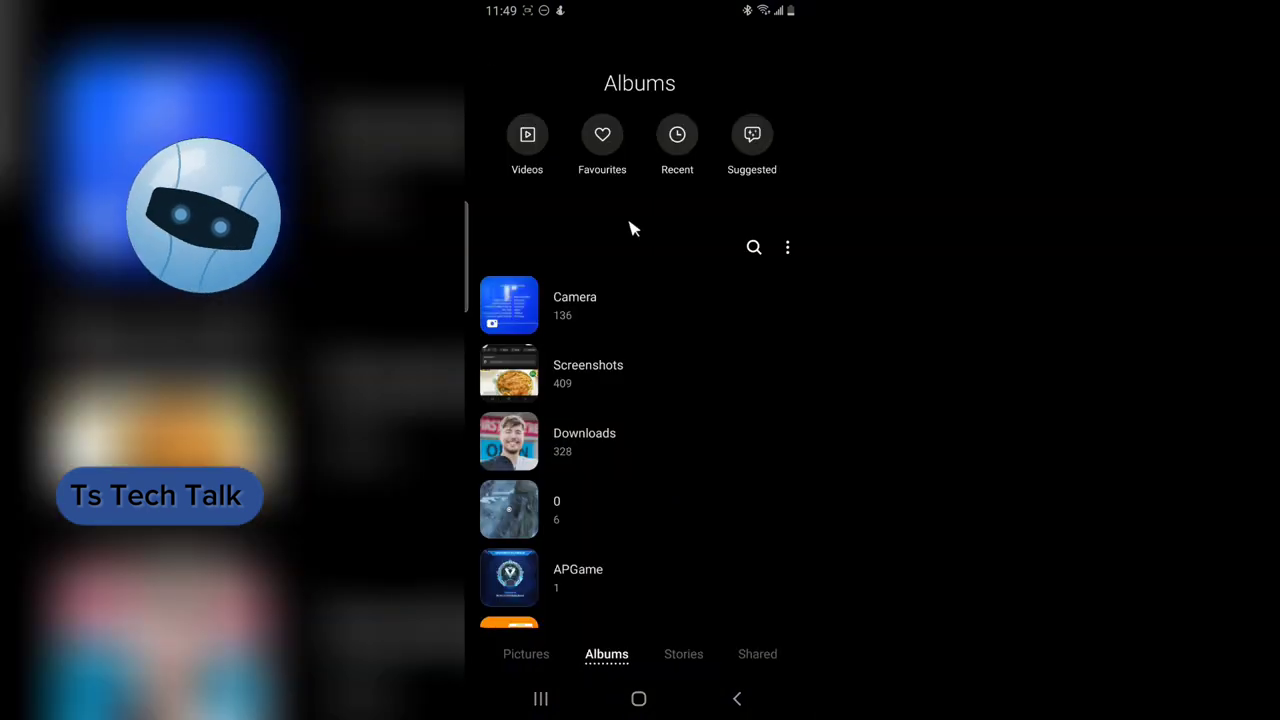
left_click(645, 700)
Launch Play Store, rerun the 'remini' search and open Remini – AI Photo Enhancer
left_click_drag(709, 471, 705, 300)
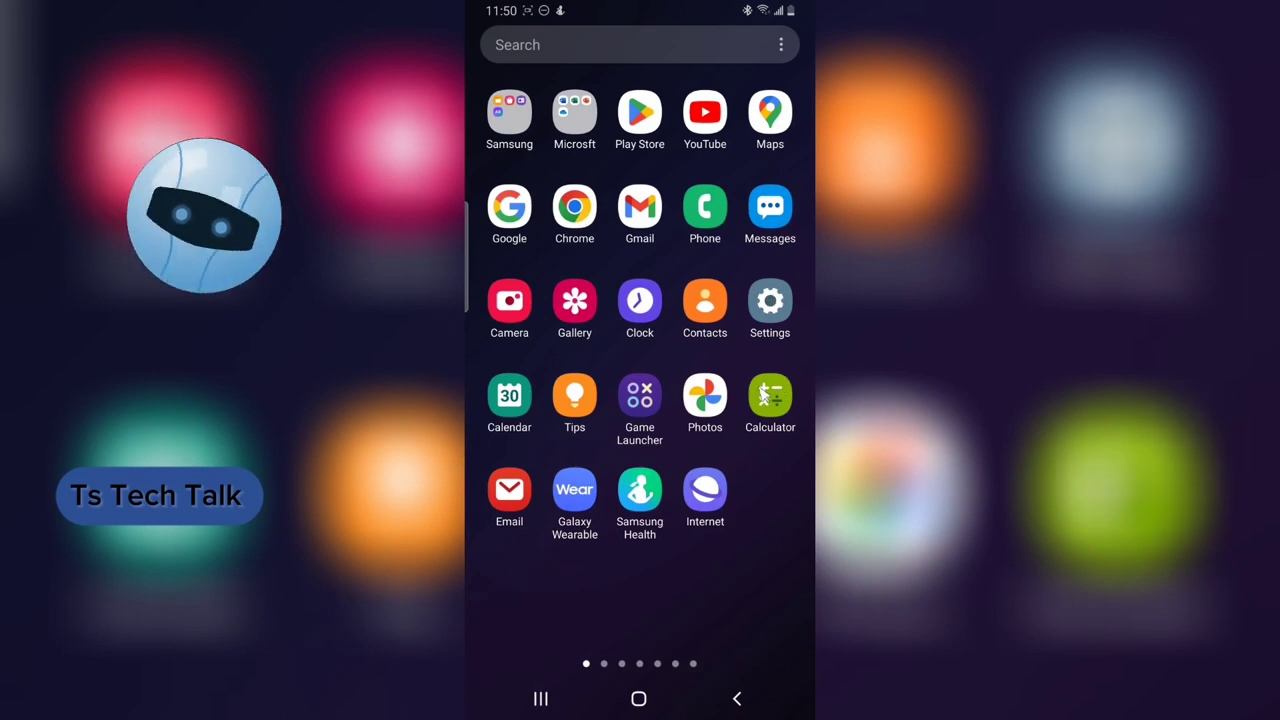
left_click(641, 114)
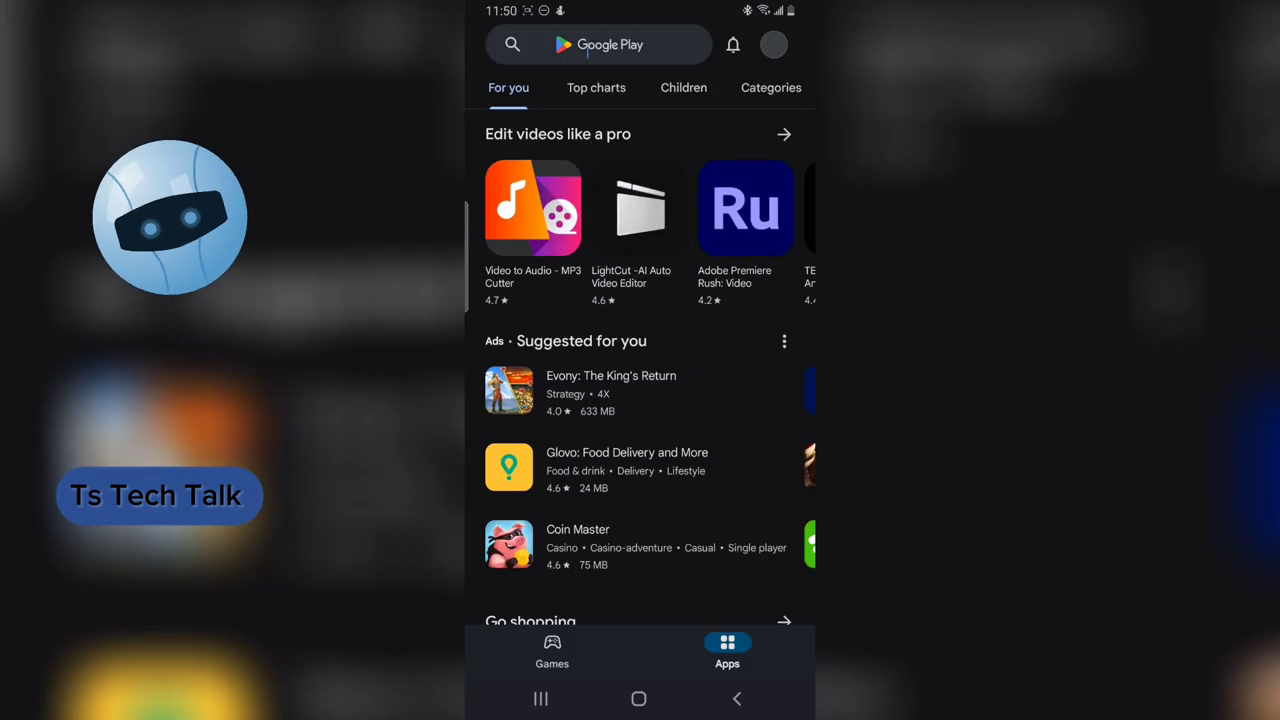
left_click(588, 45)
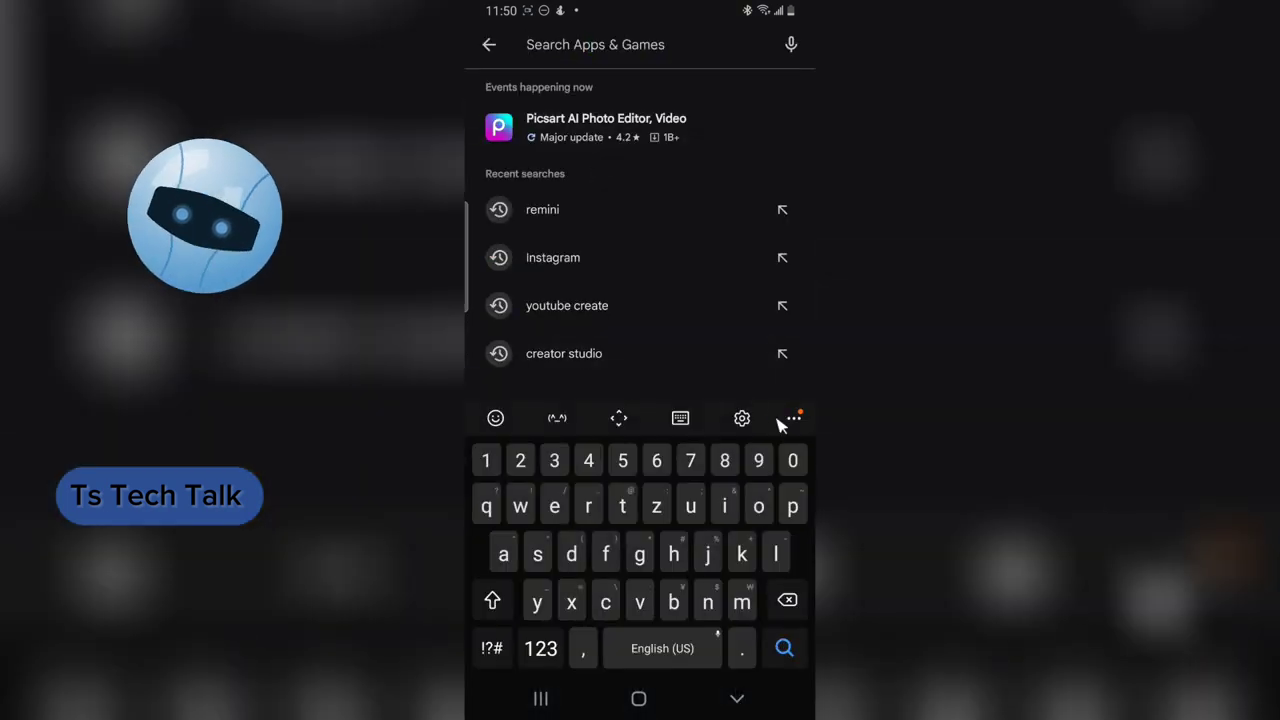
left_click(603, 218)
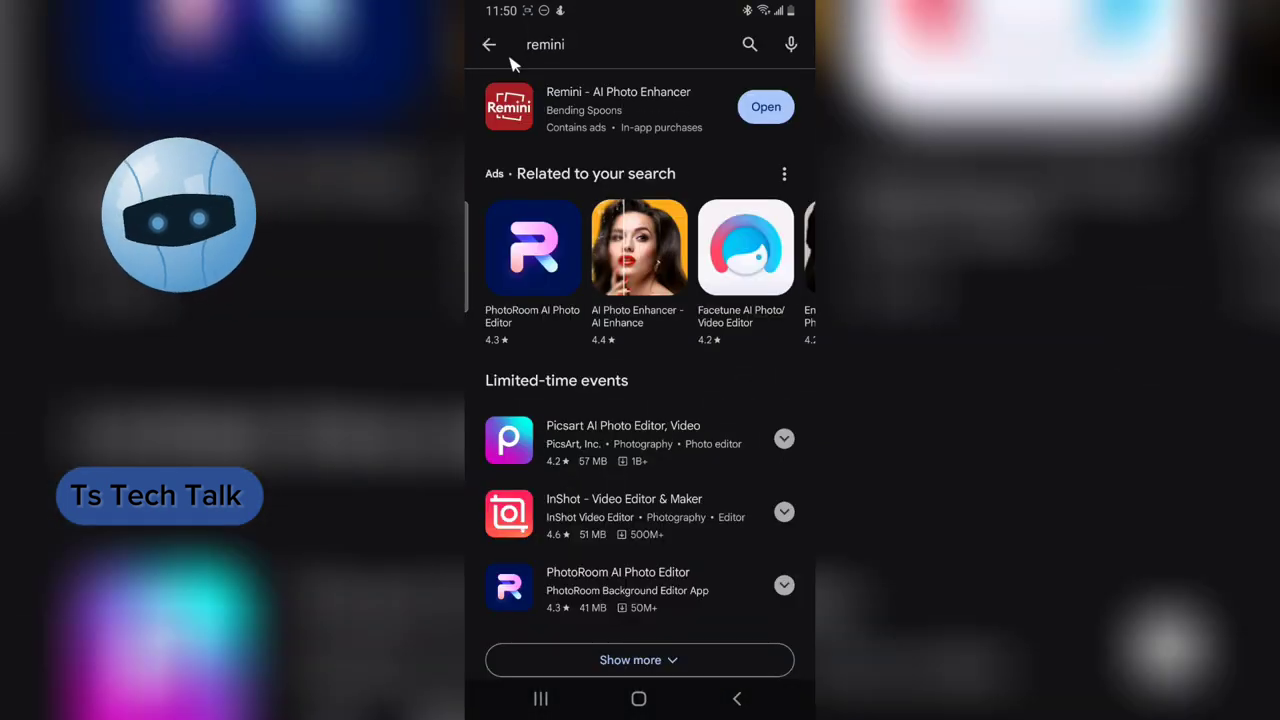
left_click(762, 118)
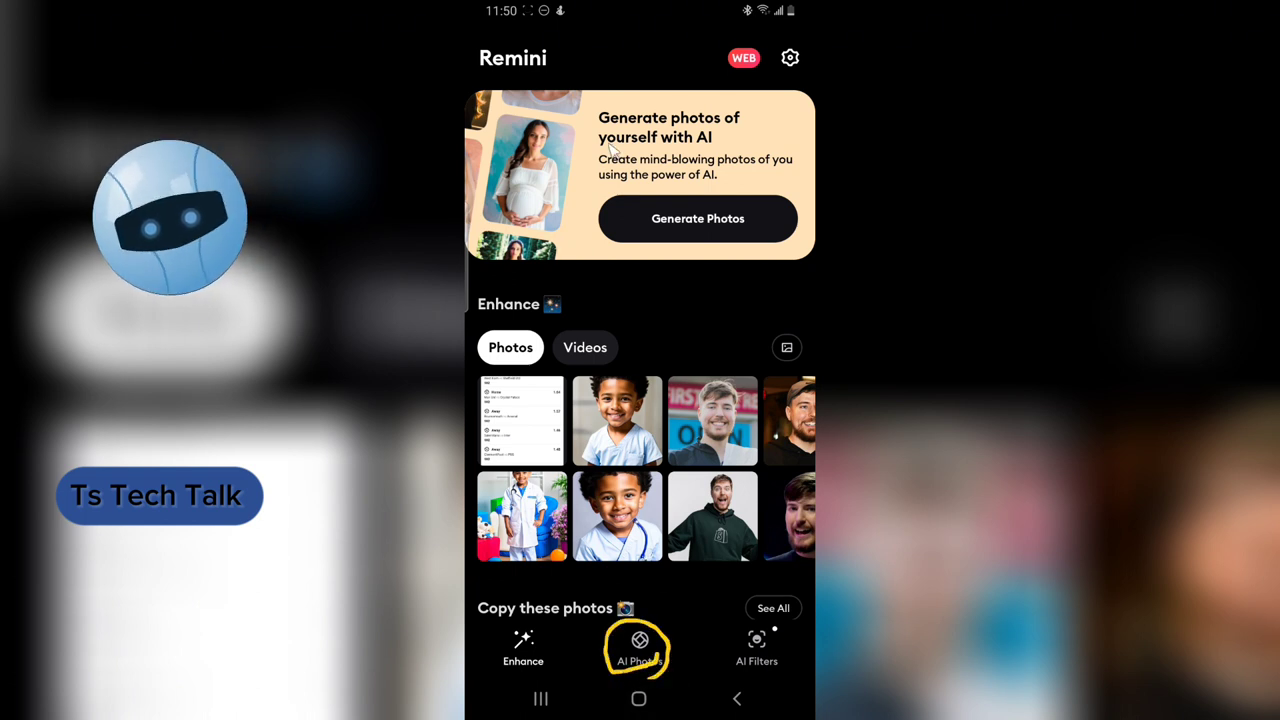
Switch Remini to the AI Photos tab in the bottom bar
left_click(643, 670)
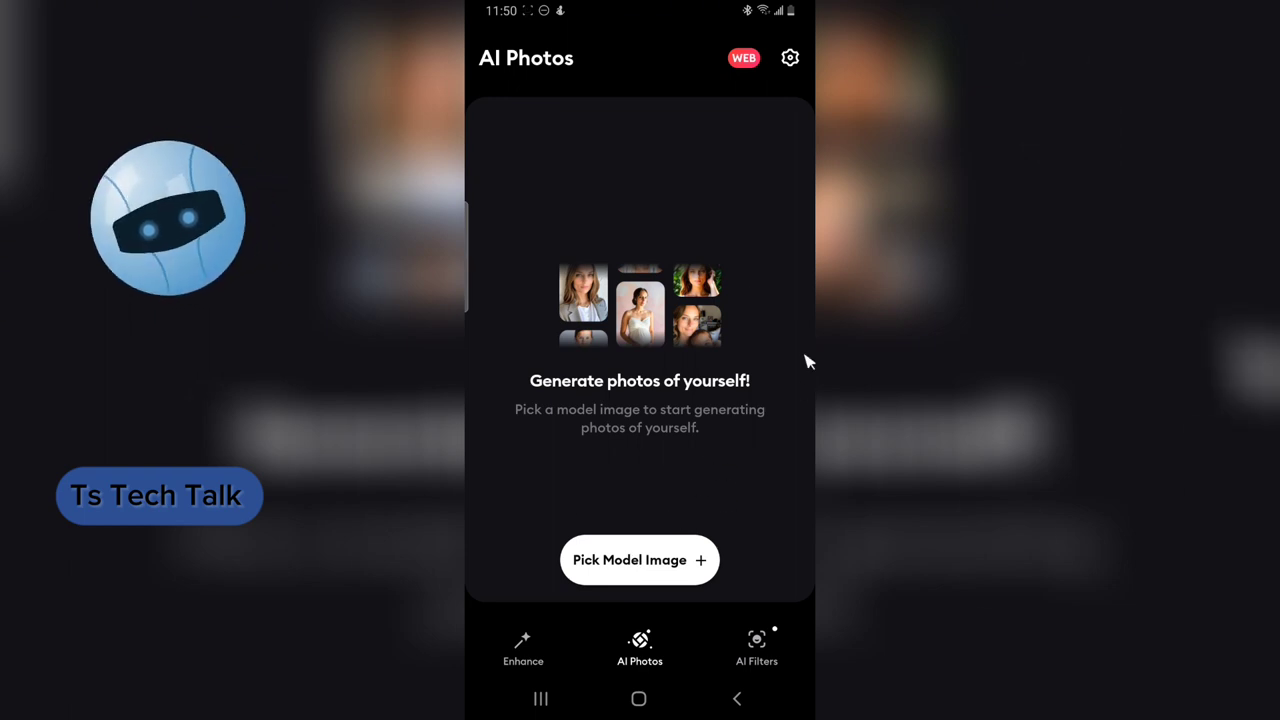
Choose Retrain AI Model in settings and confirm 'Yes, Delete Model'
left_click(790, 58)
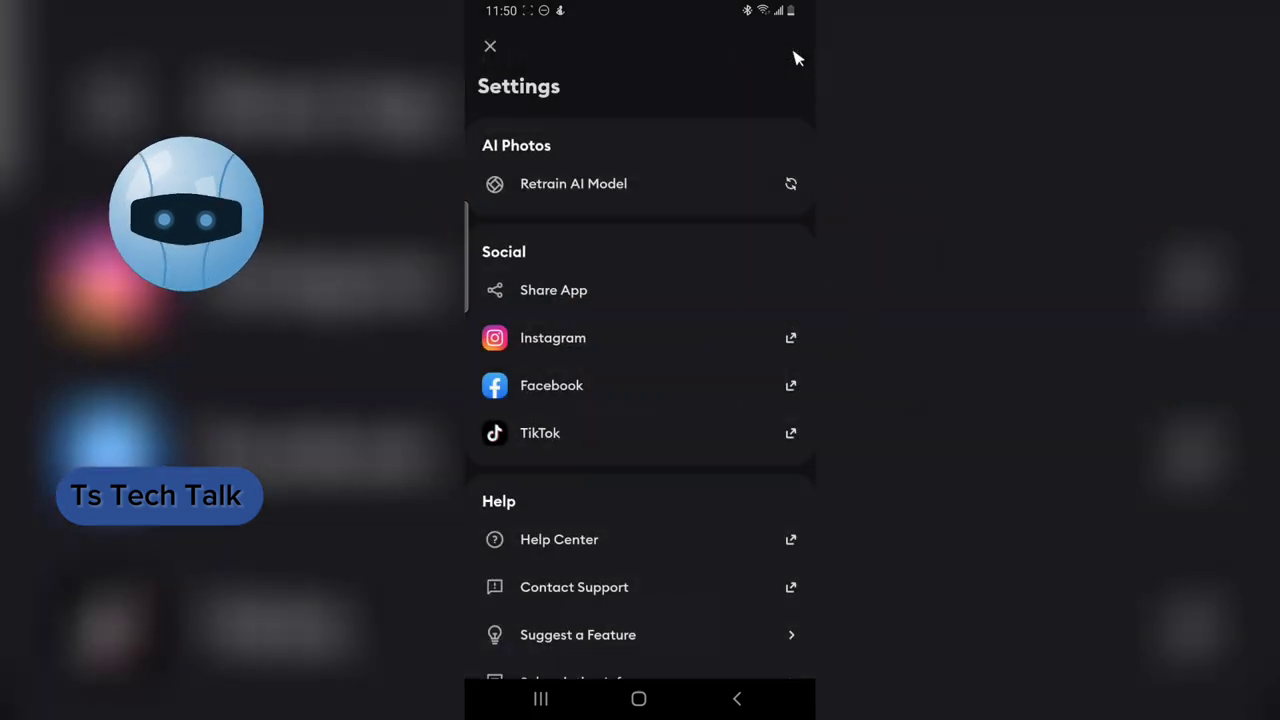
left_click(573, 197)
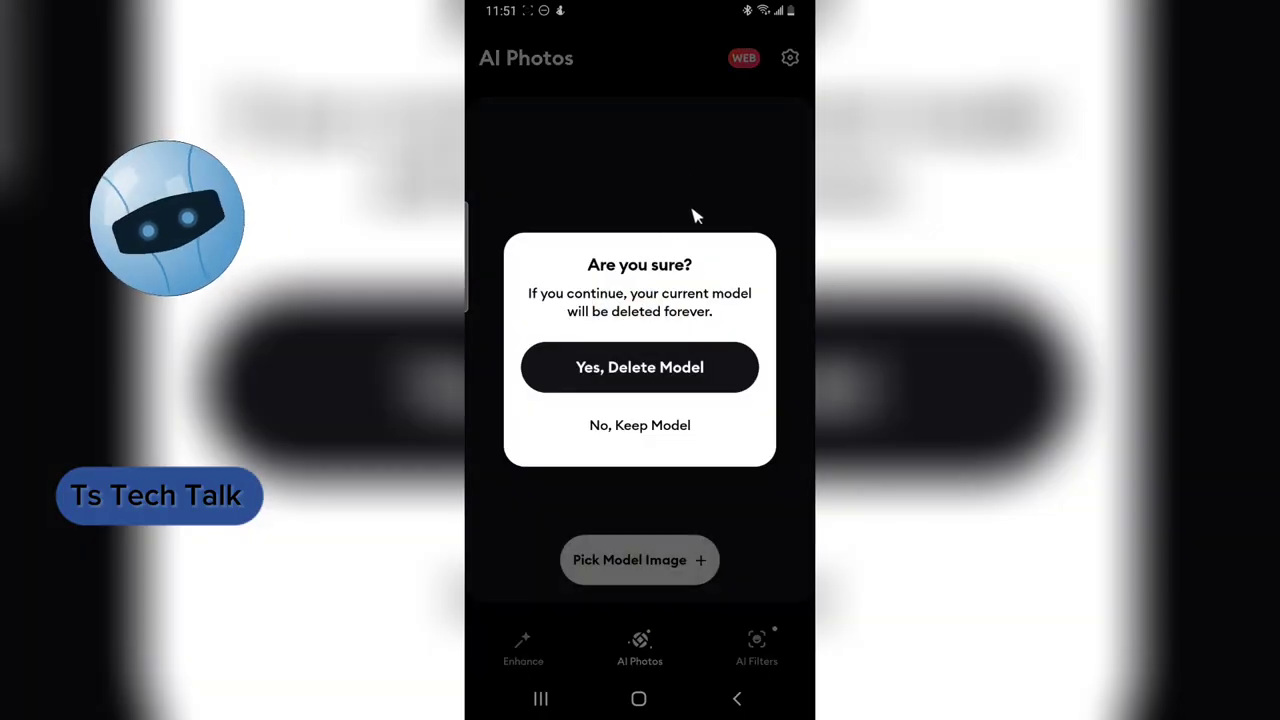
left_click(680, 368)
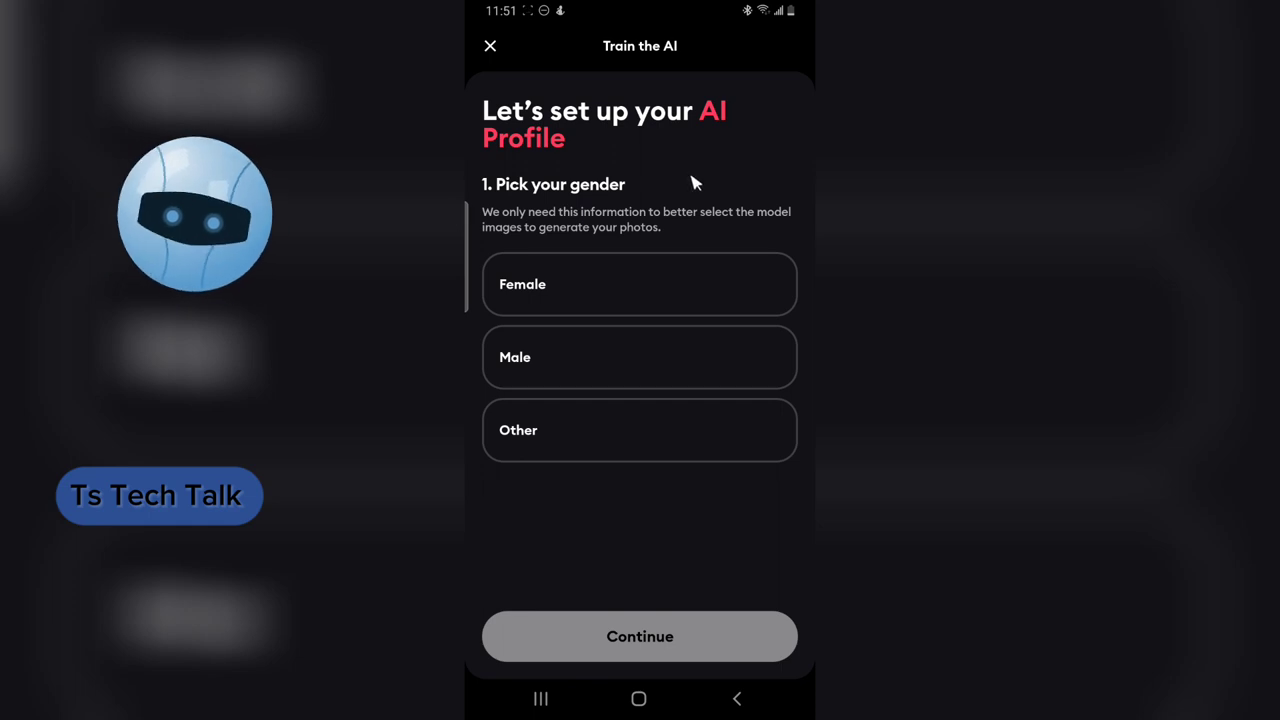
Pick Male as the AI profile gender and continue to the selfie step
mouse_move(590, 71)
left_mouse_down()
mouse_move(668, 76)
mouse_move(717, 62)
mouse_move(704, 38)
mouse_move(588, 42)
mouse_move(630, 64)
left_mouse_up()
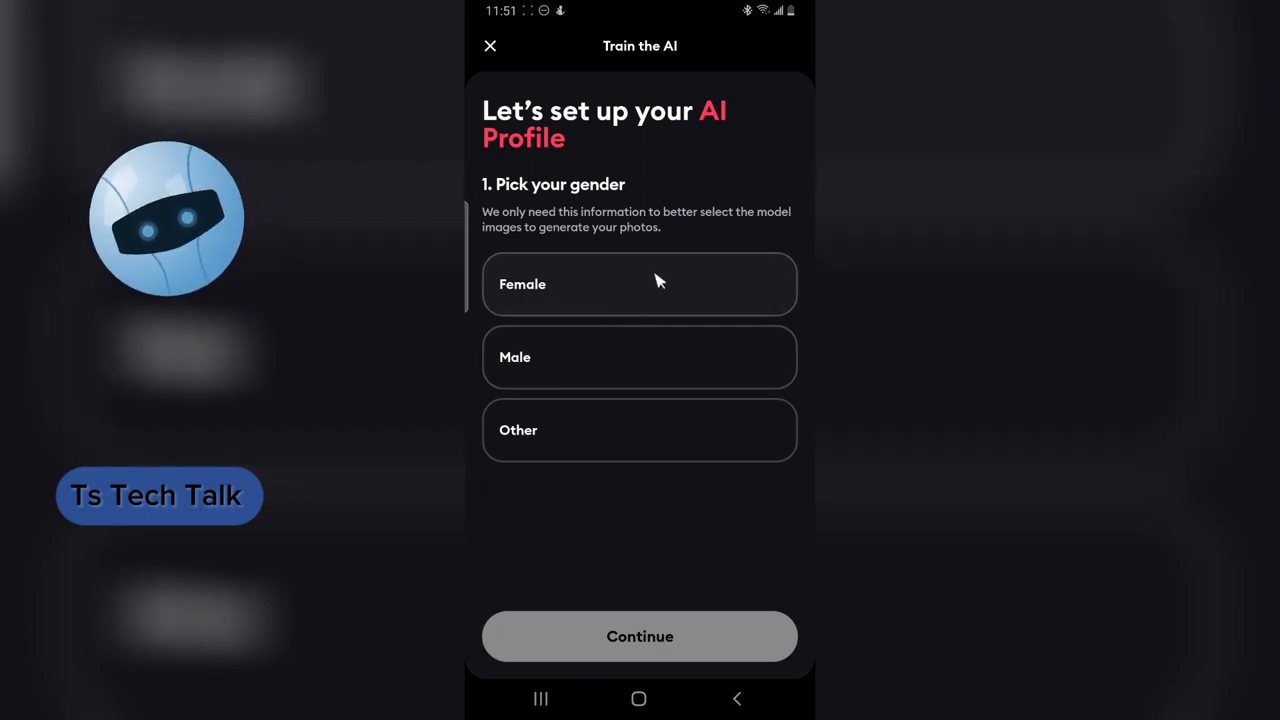
left_click(605, 368)
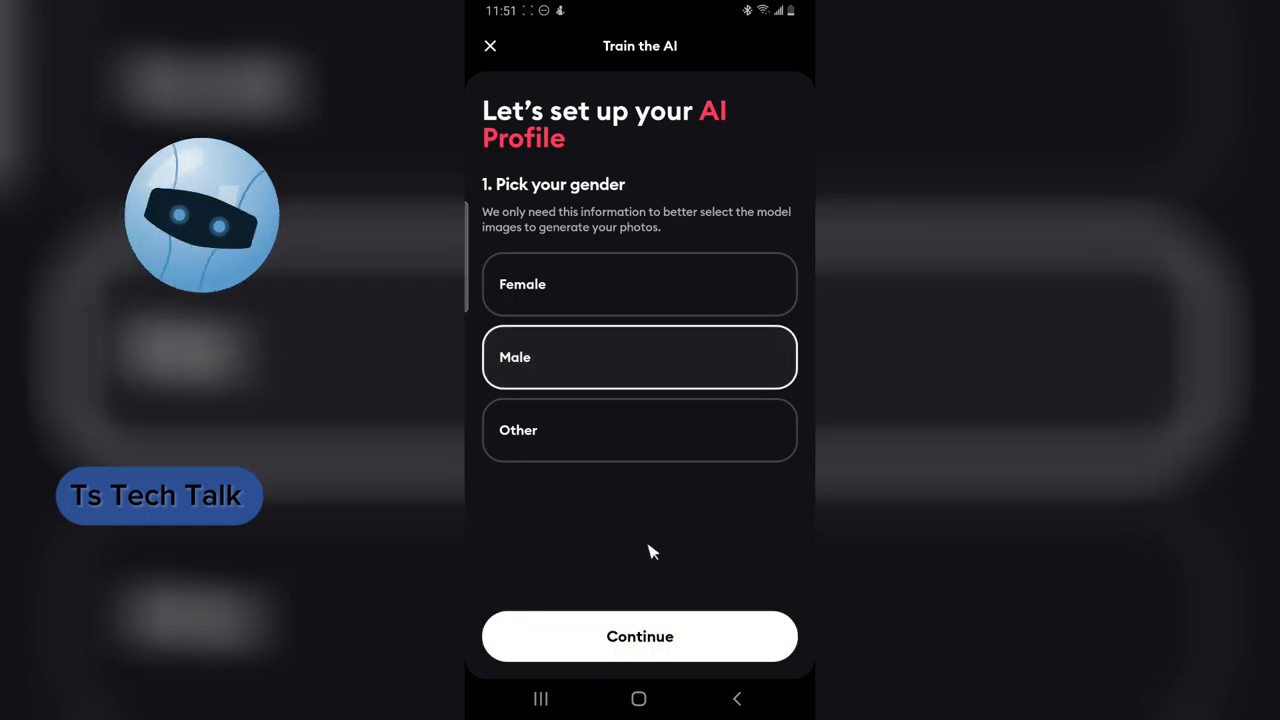
left_click(645, 640)
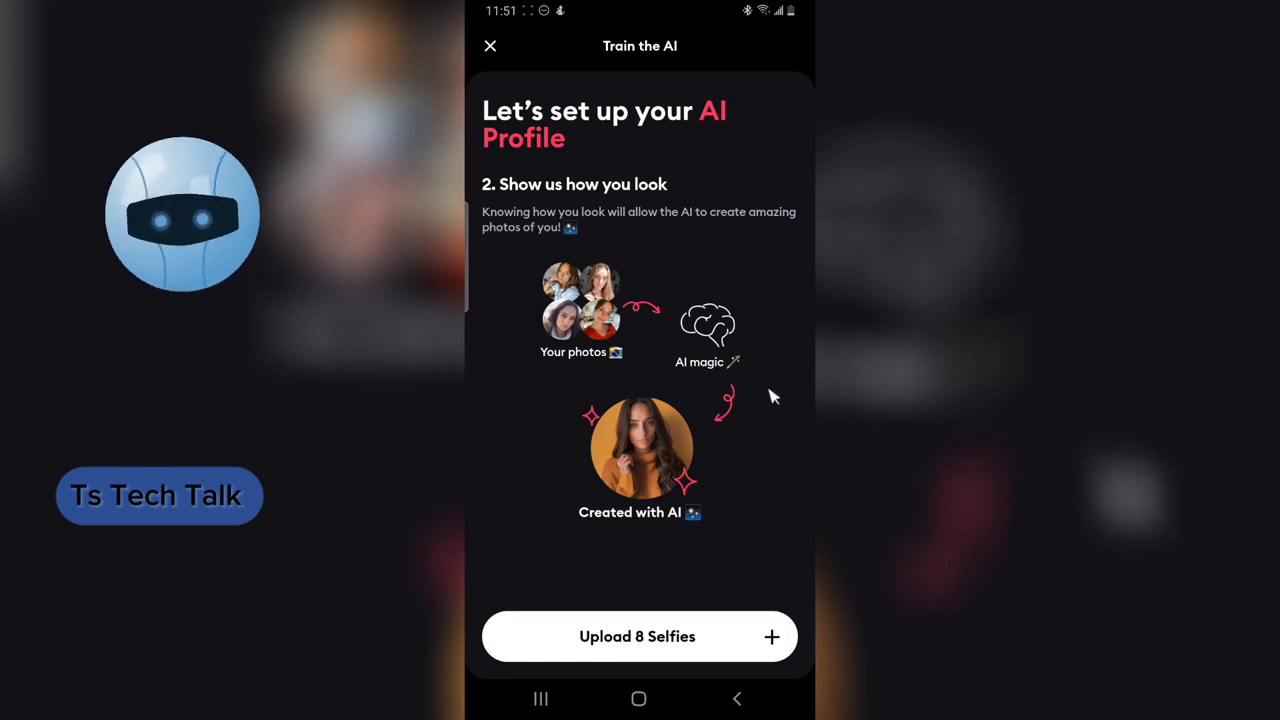
Select nine face photos from Your photos for AI training and submit them
left_click(680, 656)
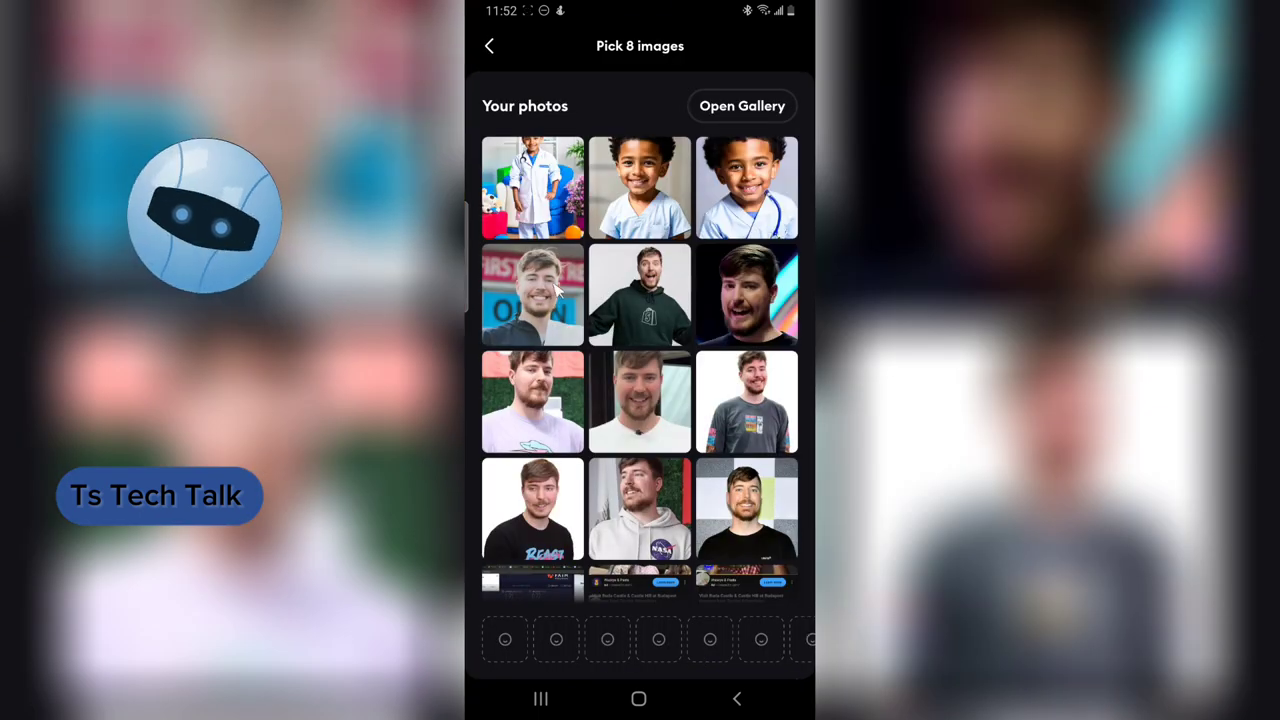
left_click(557, 287)
left_click(640, 295)
left_click(746, 295)
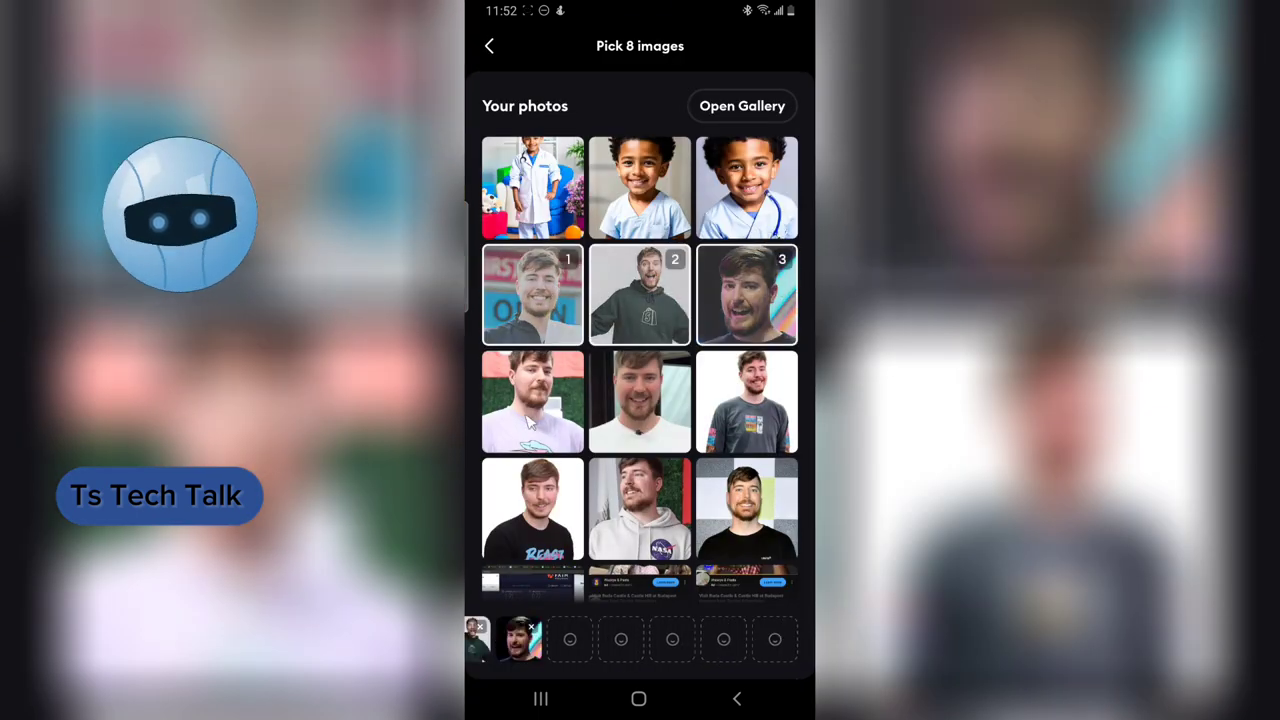
left_click(530, 410)
left_click(640, 400)
left_click(746, 400)
left_click(532, 510)
left_click(640, 510)
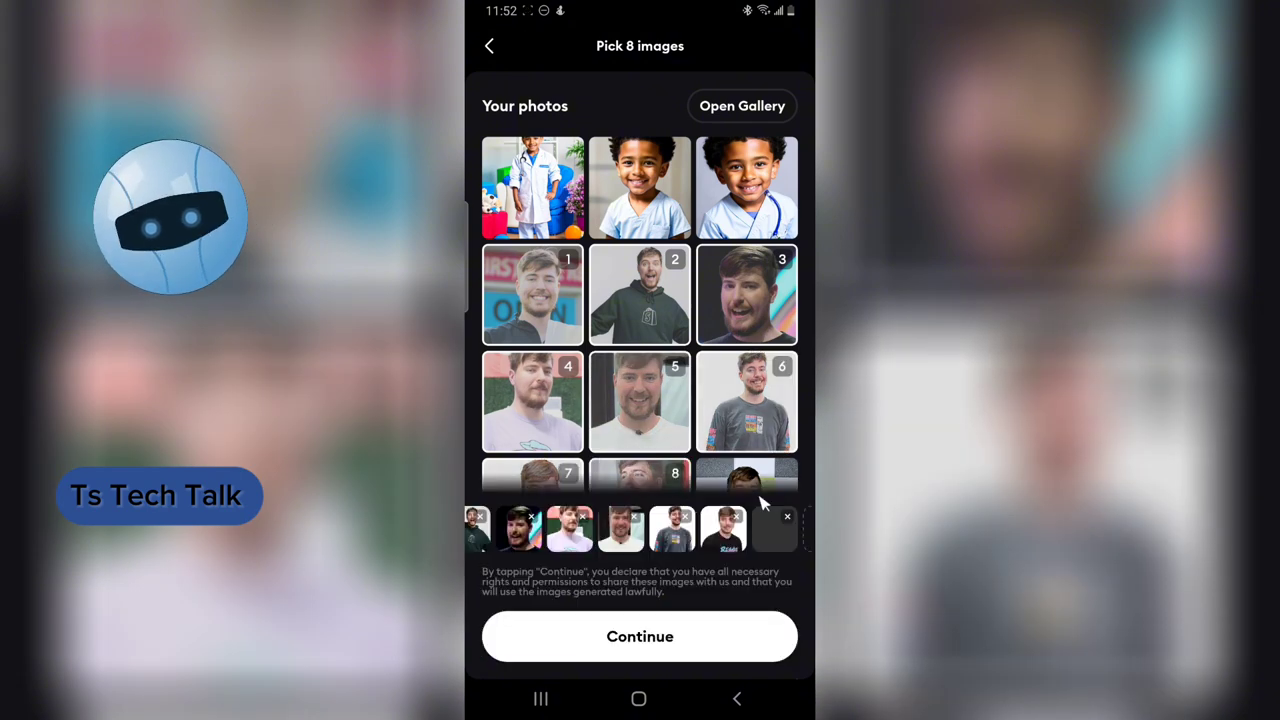
left_click(749, 477)
scroll(760, 470, "down", 2)
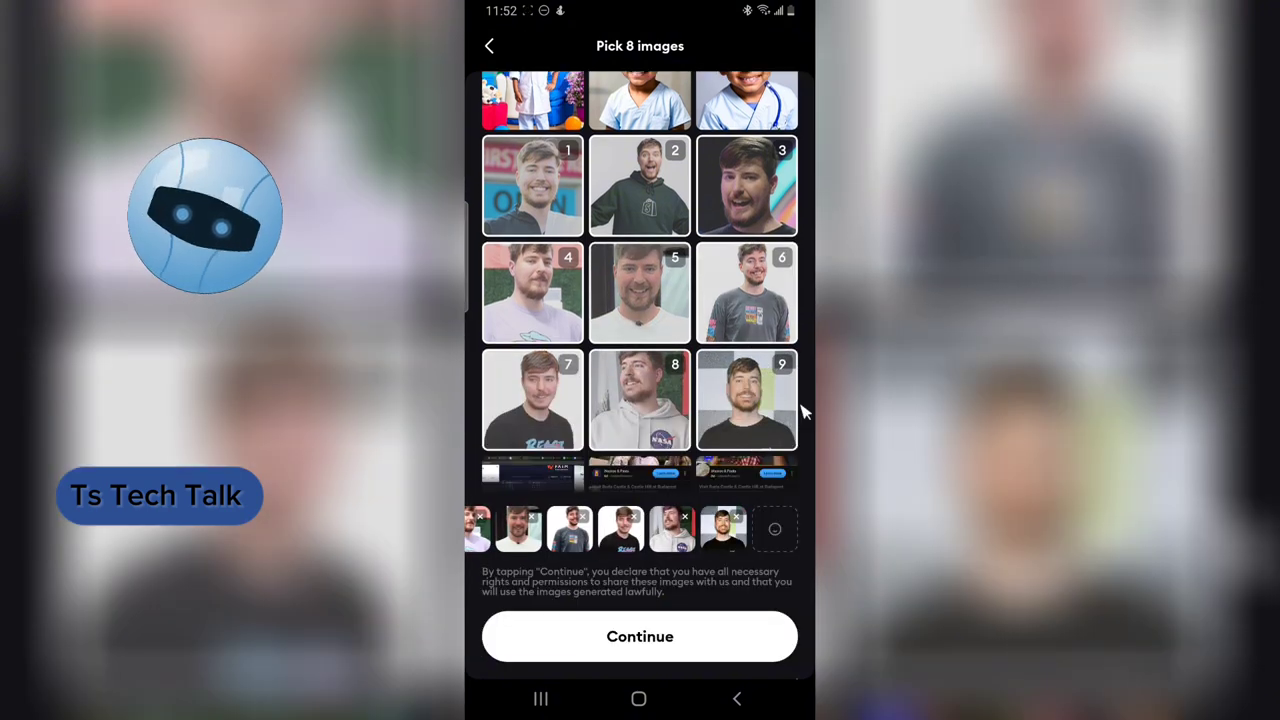
left_click(628, 648)
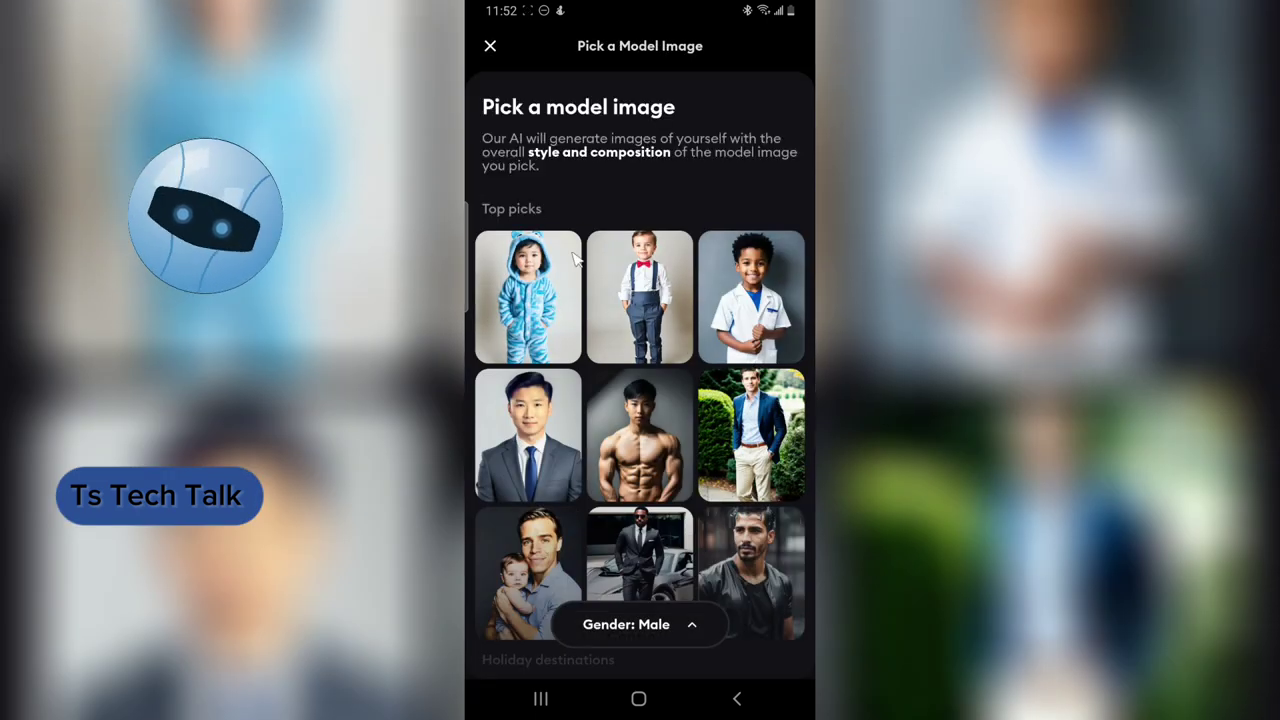
Scroll through the model images, then open the suspenders and red bow tie boy preview
scroll(703, 445, "down", 2)
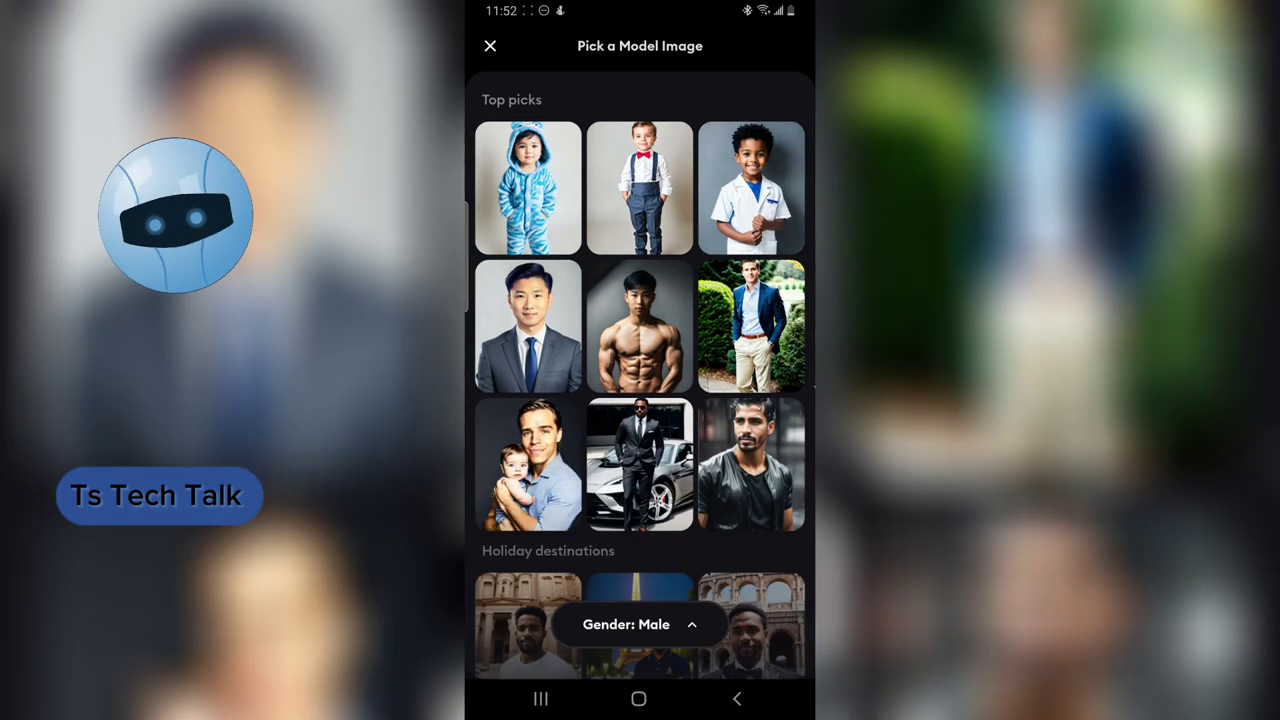
scroll(745, 268, "down", 4)
scroll(745, 268, "down", 5)
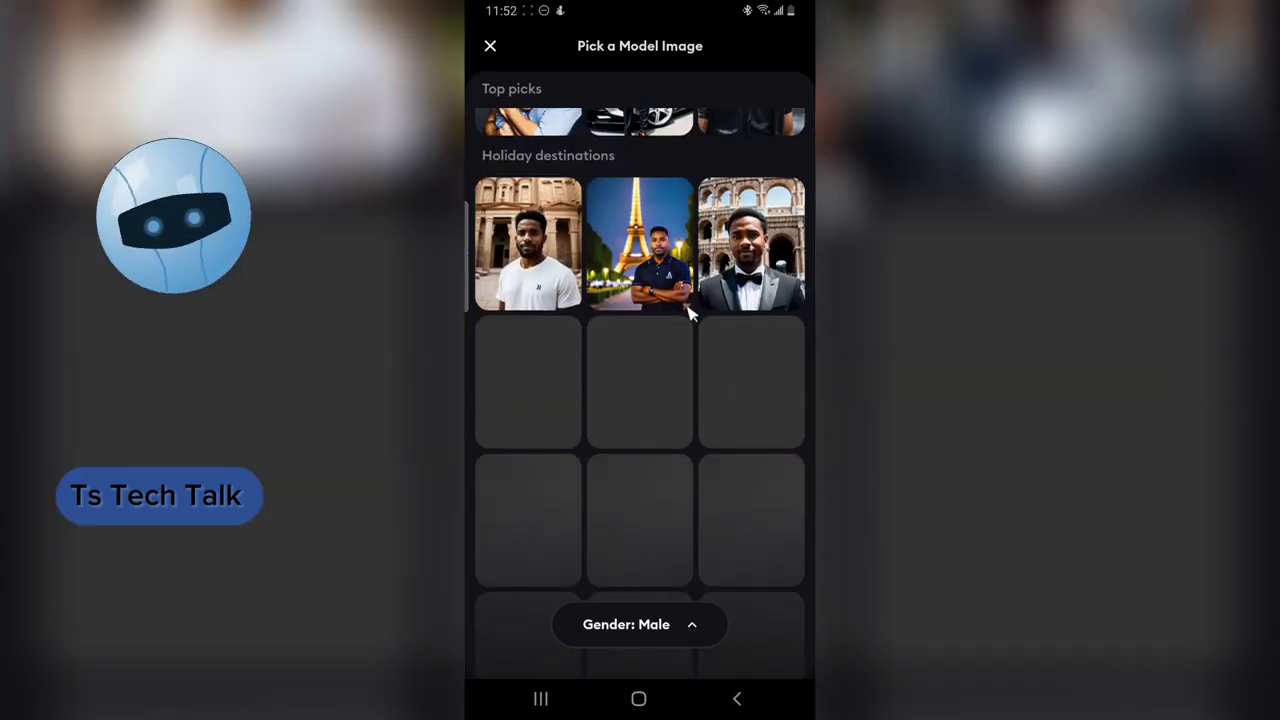
scroll(686, 298, "down", 2)
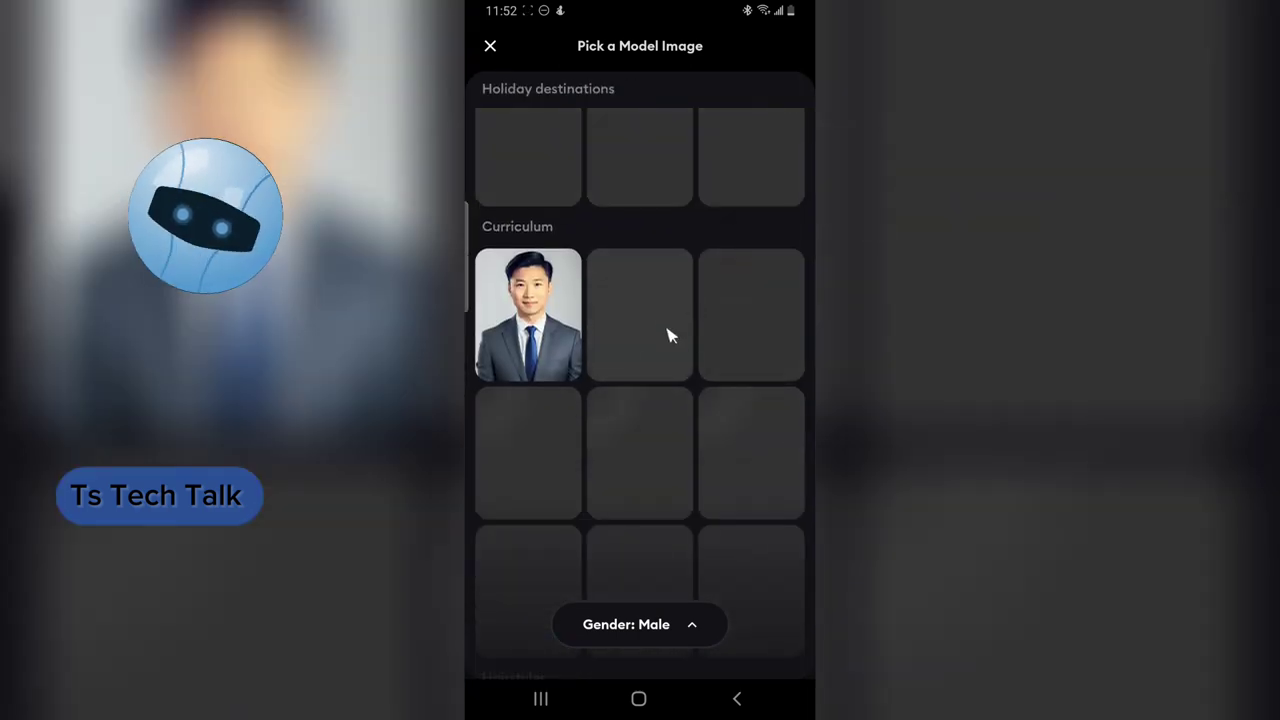
scroll(672, 353, "up", 10)
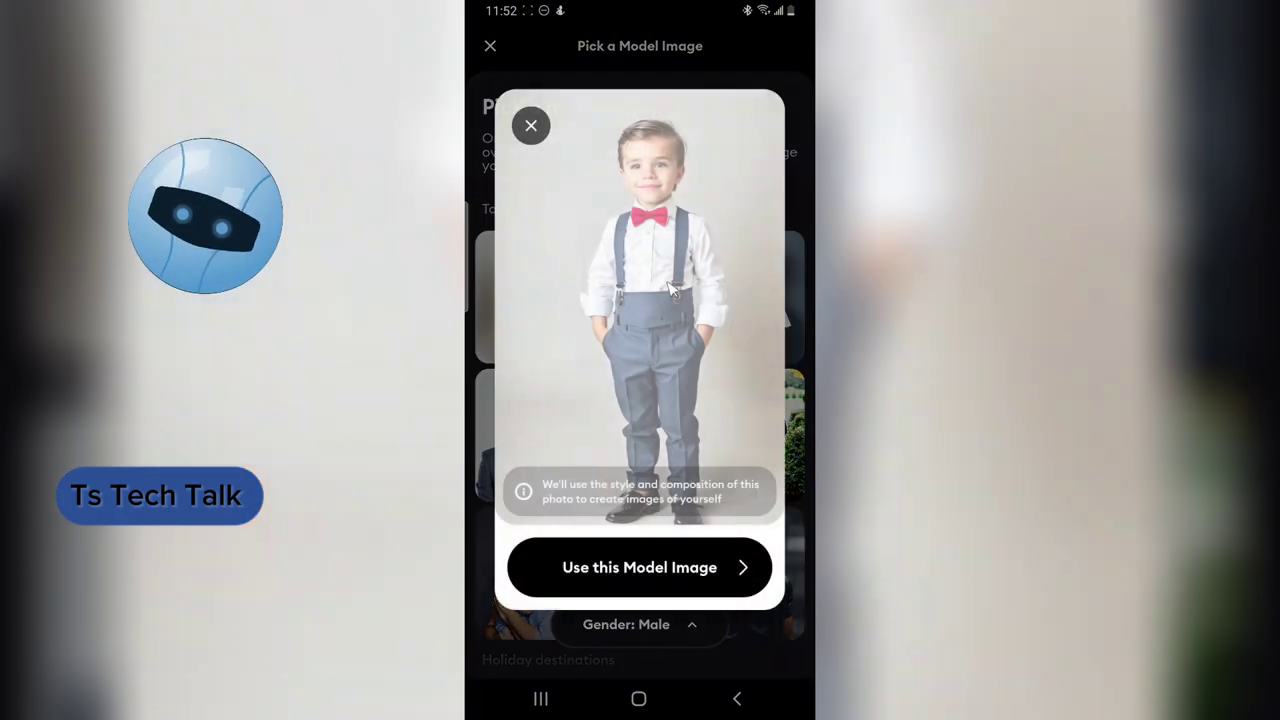
left_click(640, 285)
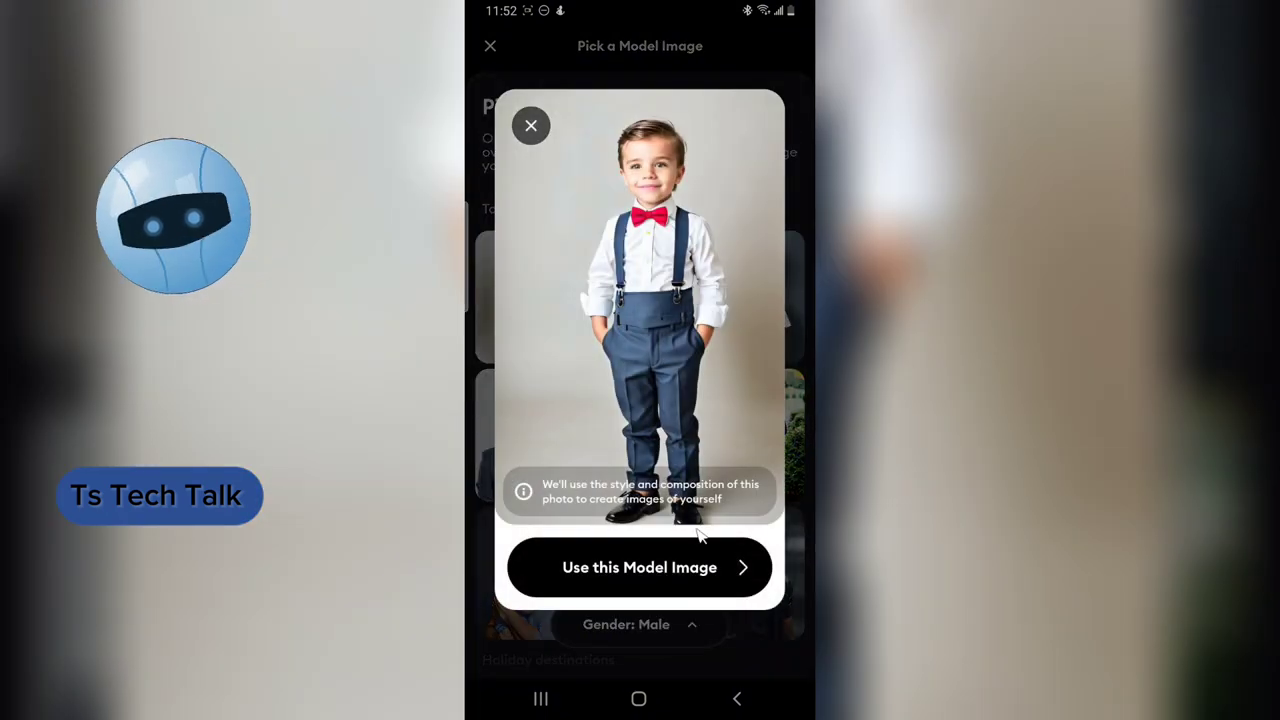
Use the suspenders-boy model image and wait until the first 6 photos are ready
left_click(637, 580)
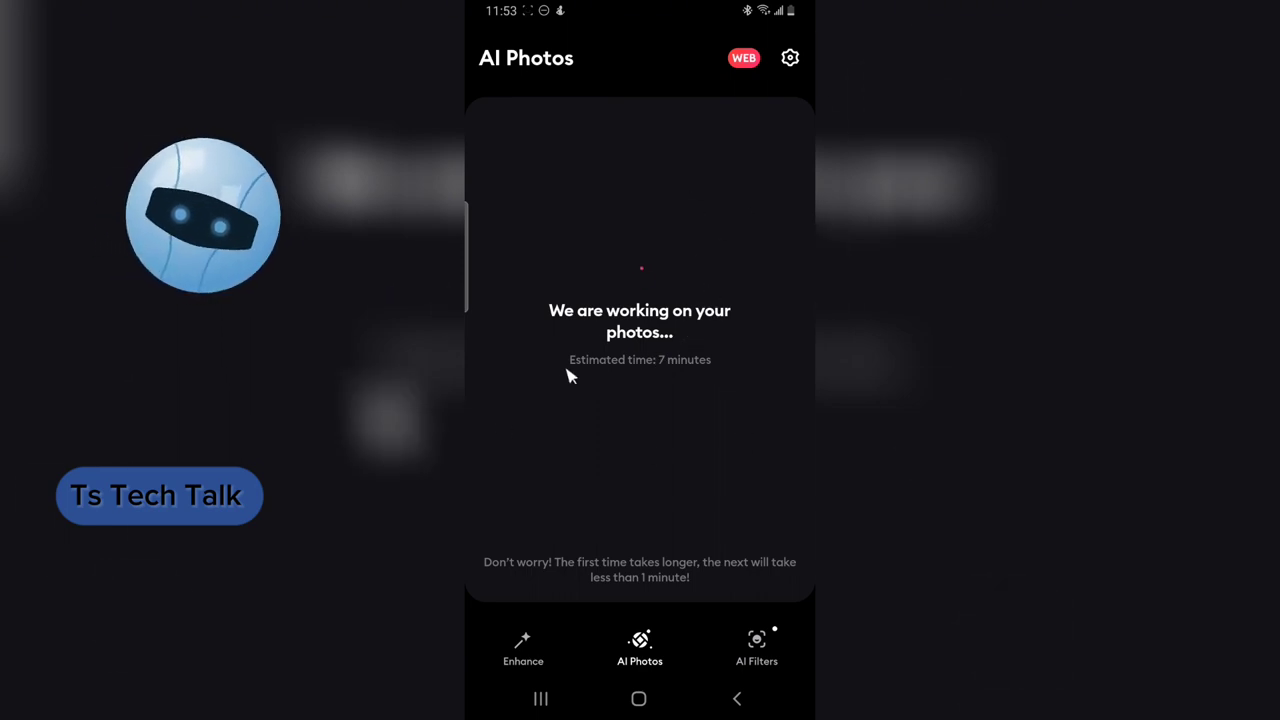
mouse_move(563, 379)
left_mouse_down()
mouse_move(726, 378)
mouse_move(736, 362)
mouse_move(672, 347)
mouse_move(563, 375)
left_mouse_up()
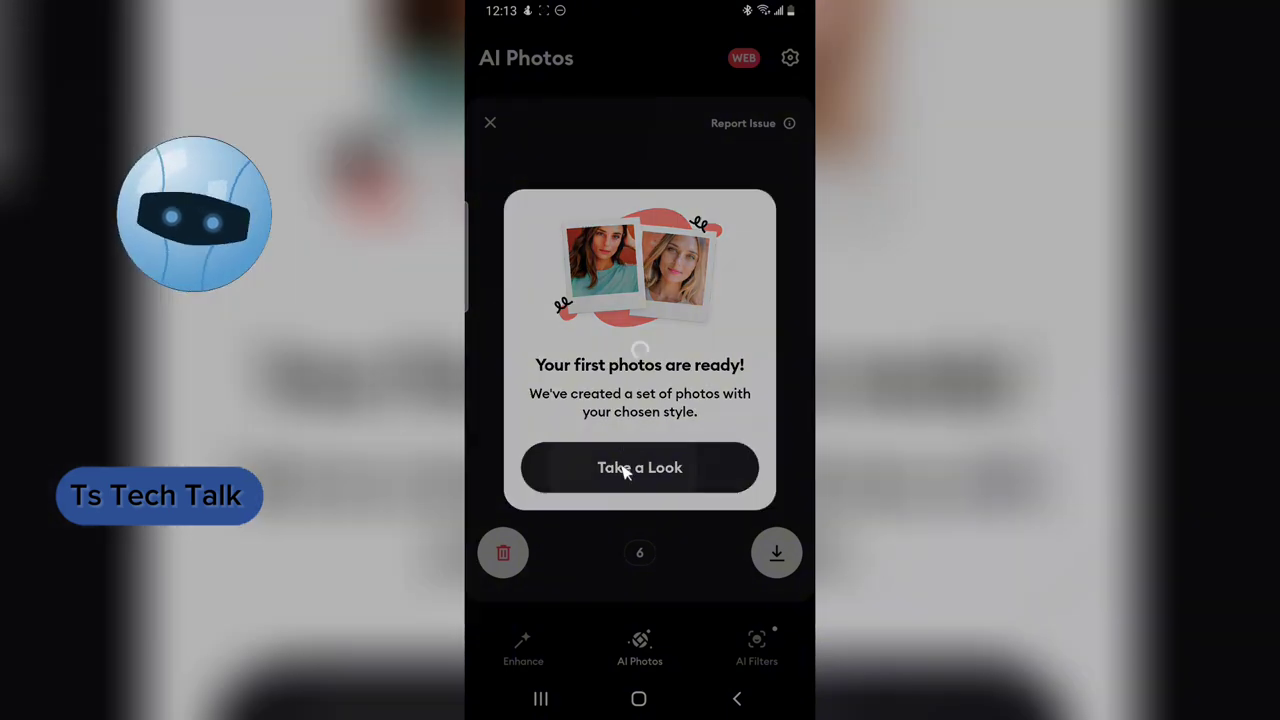
Browse the first batch of boy portraits, blue-suit through pink-bow-tie, until the video offer appears
left_click(626, 472)
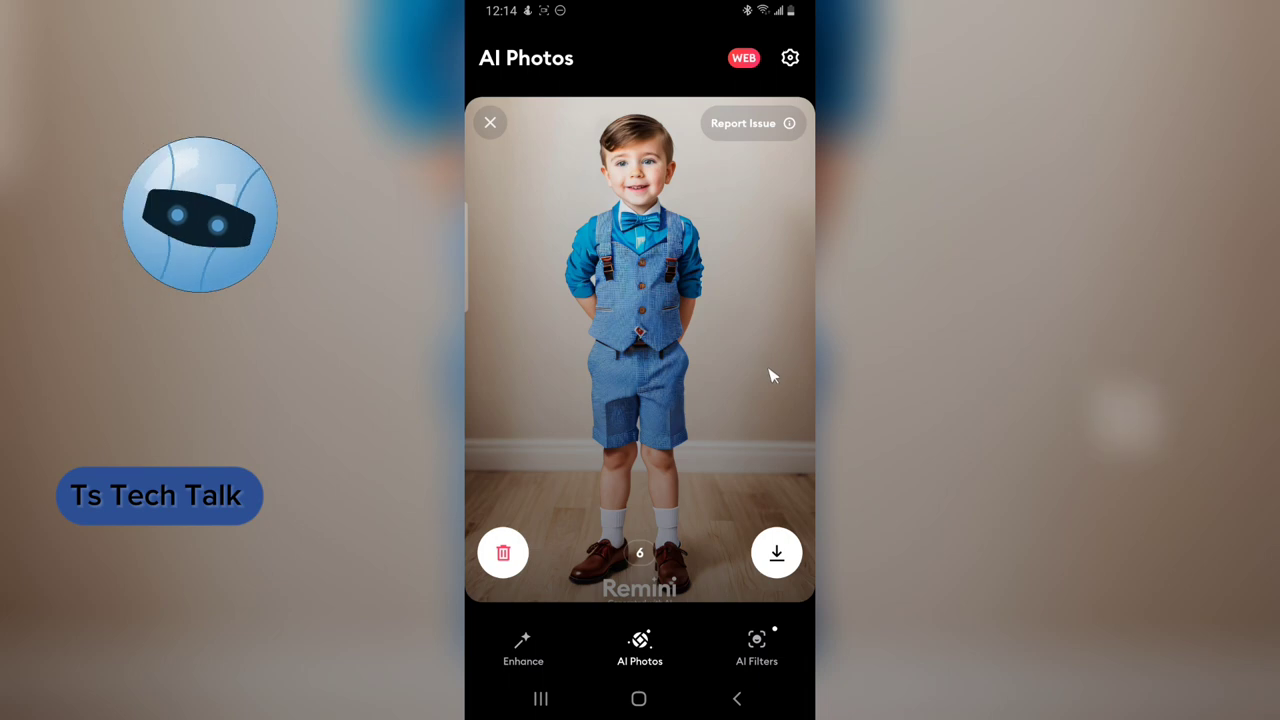
left_click_drag(787, 381, 595, 385)
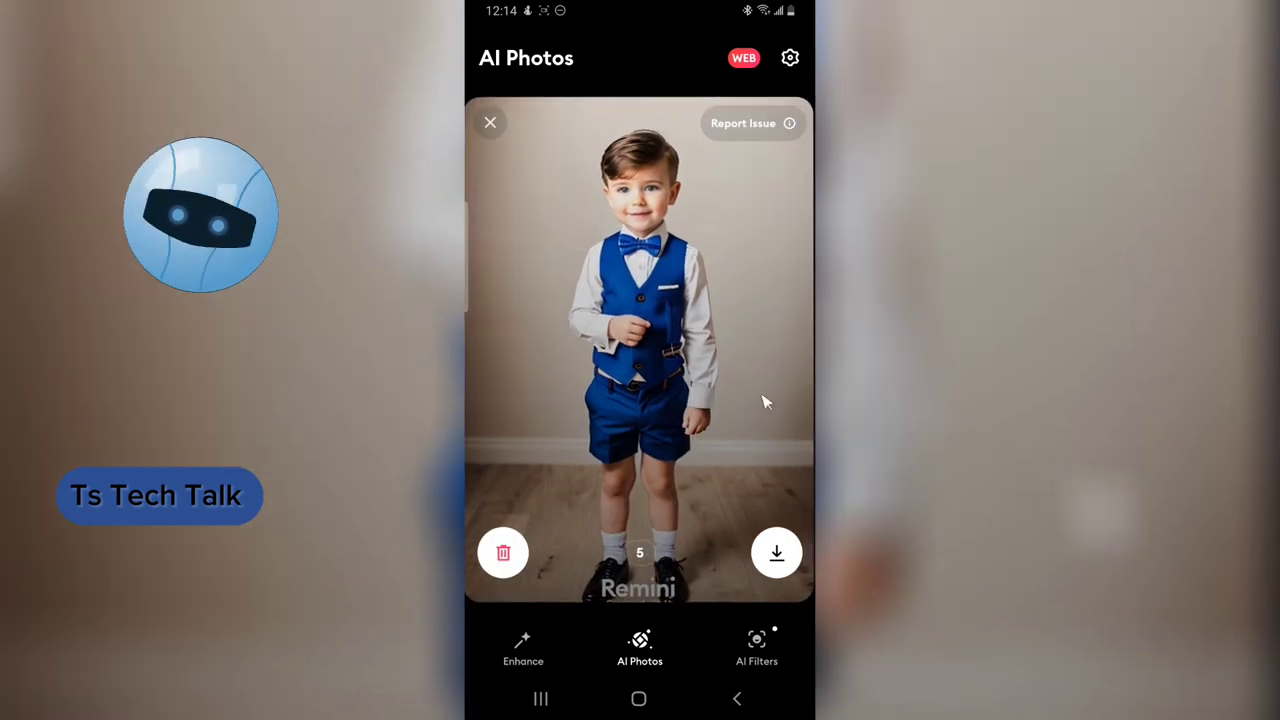
left_click_drag(766, 403, 628, 380)
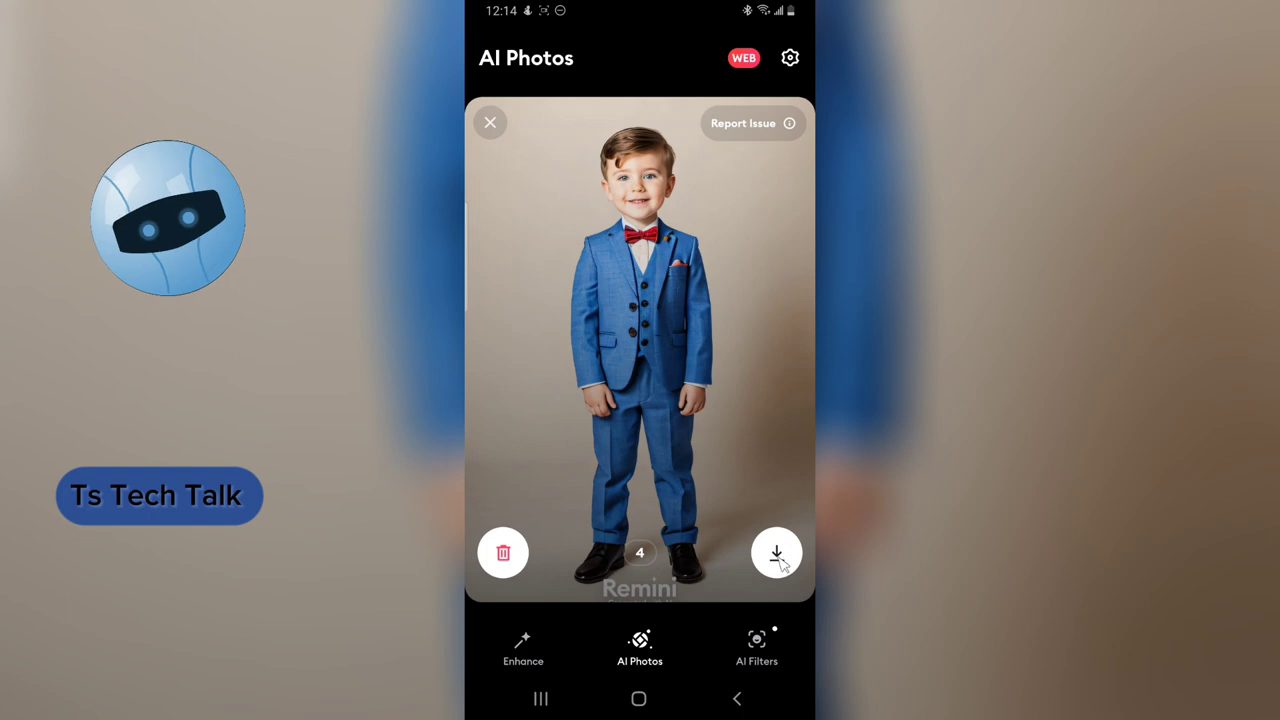
left_click_drag(776, 560, 803, 566)
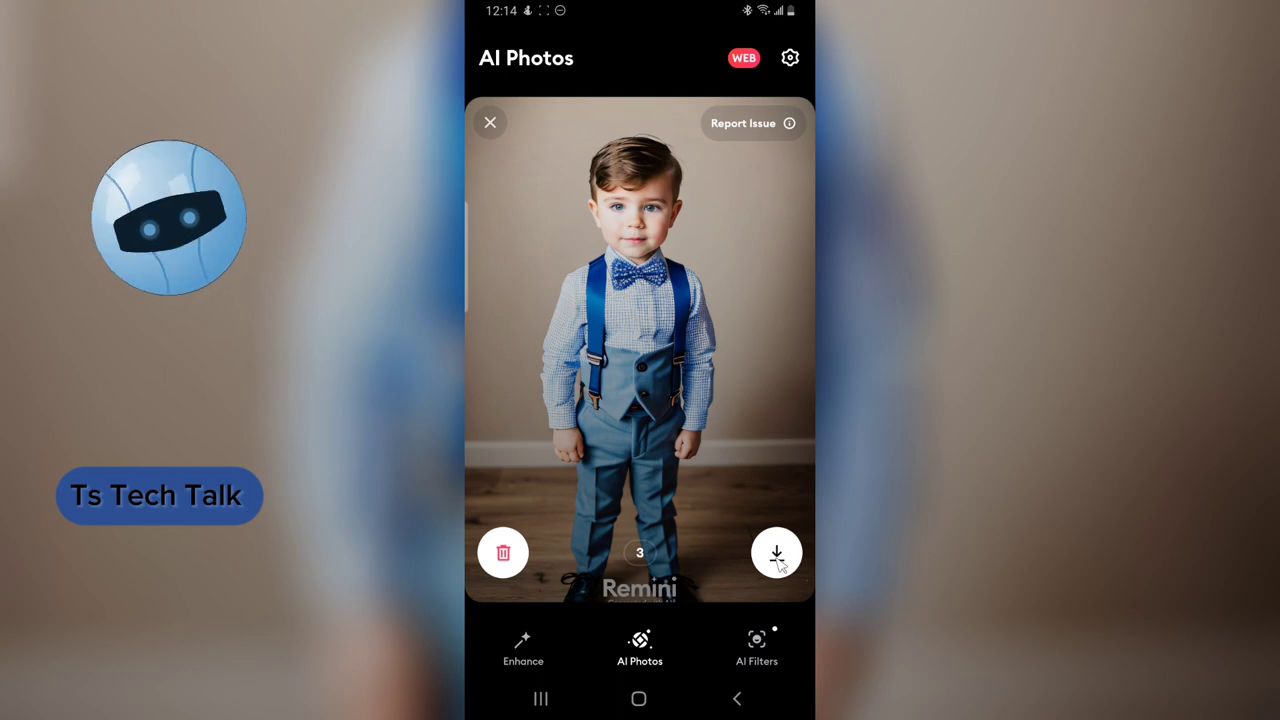
left_click_drag(779, 563, 805, 566)
left_click_drag(749, 463, 790, 470)
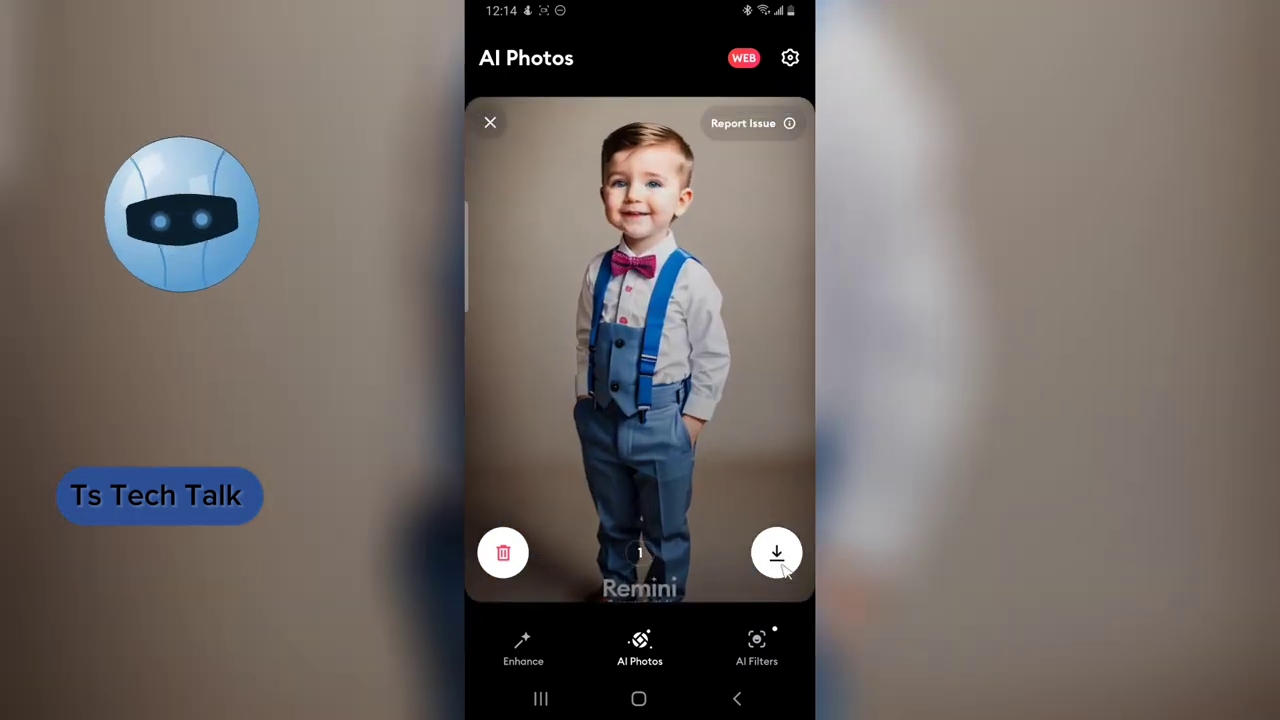
left_click_drag(777, 552, 669, 403)
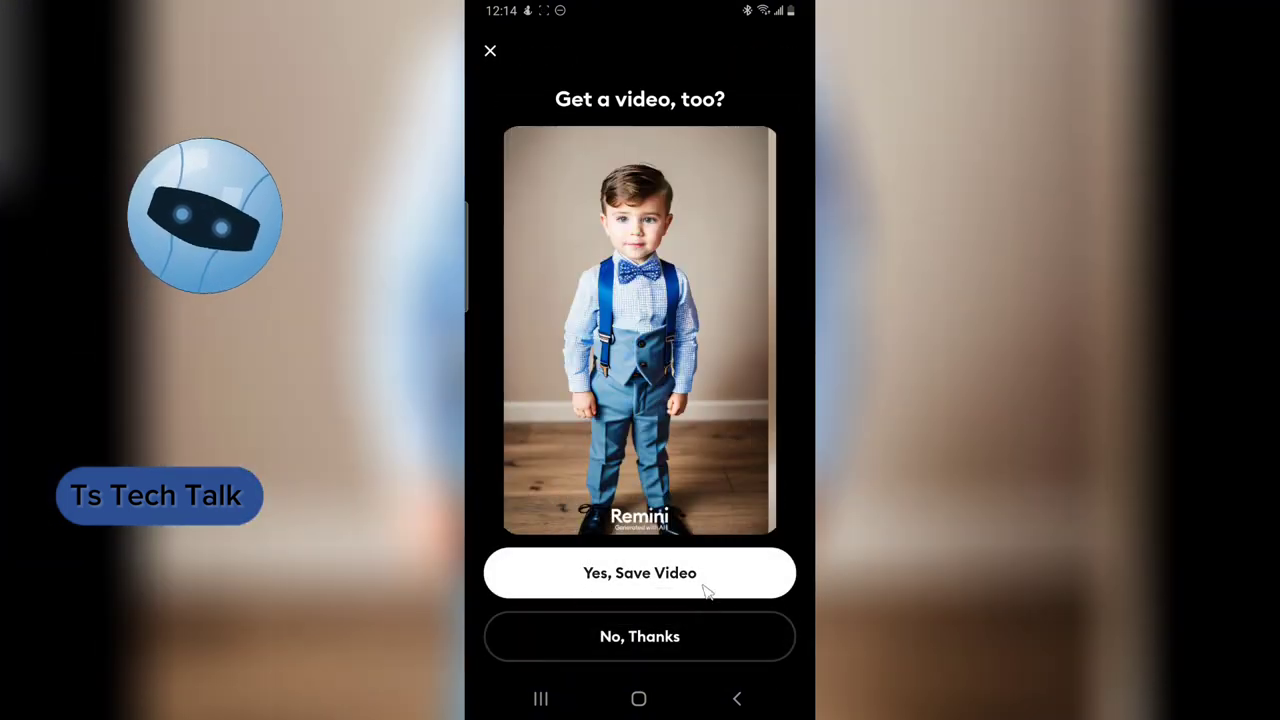
Save the portrait video to the gallery and generate a second batch of portraits
left_click(758, 590)
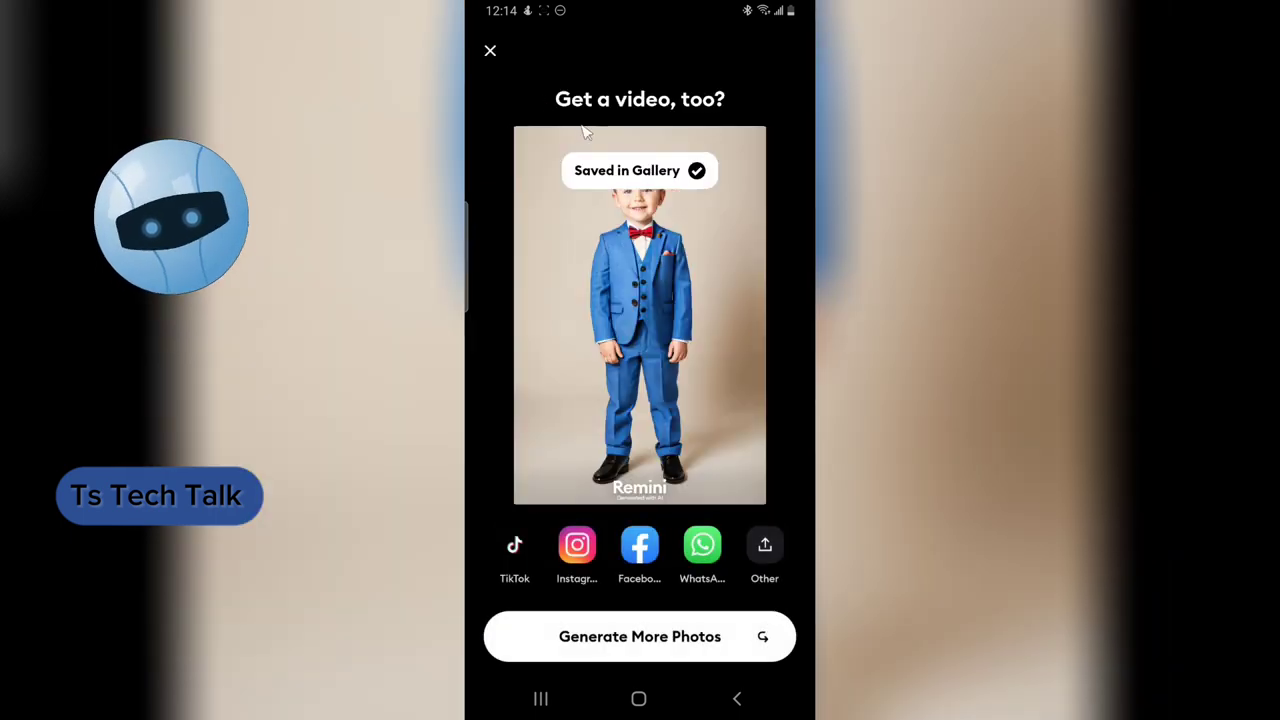
left_click(490, 50)
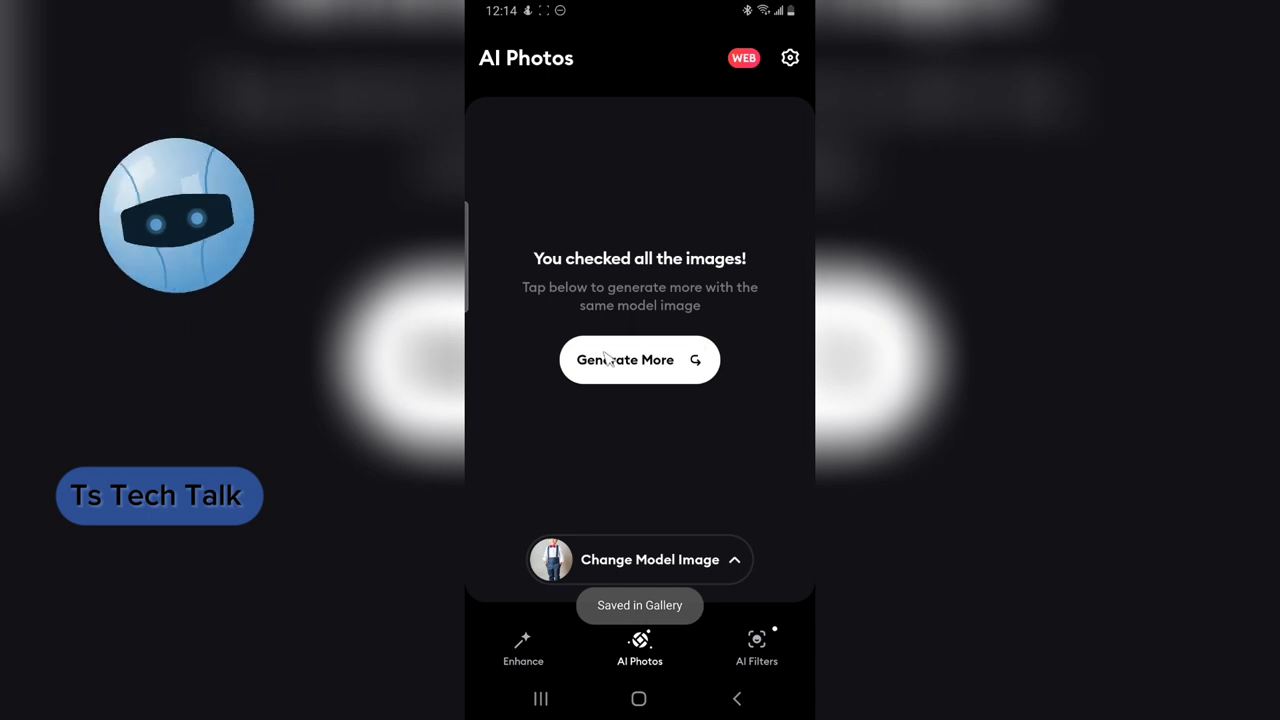
left_click(630, 370)
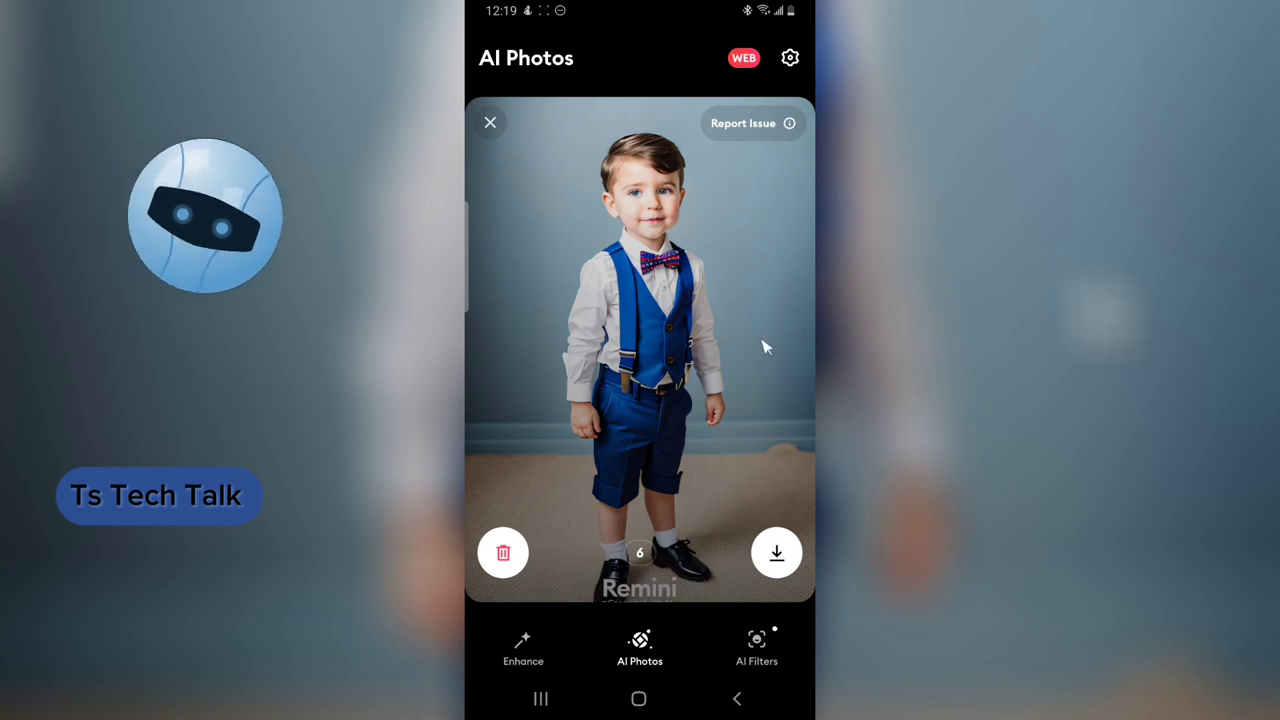
Save the five new portraits, including the red-bow-tie, green-bow-tie and suspenders ones, to the gallery
left_click(777, 556)
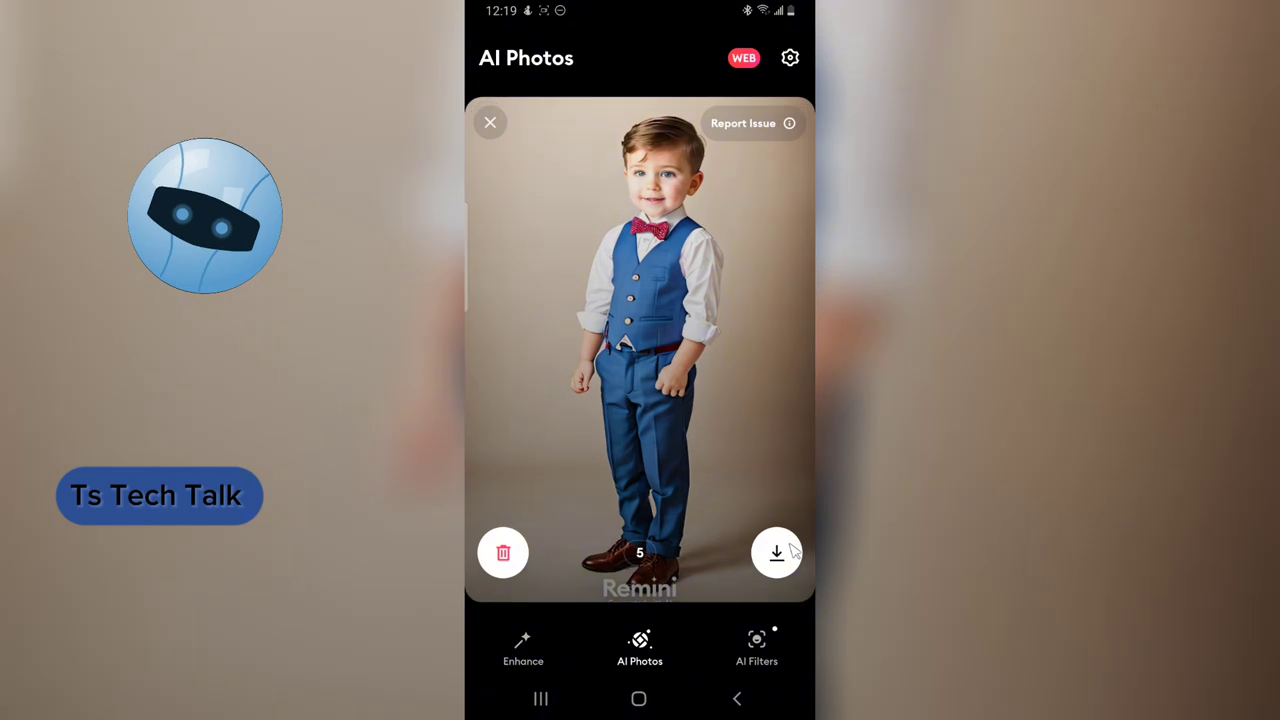
left_click(787, 556)
left_click(778, 556)
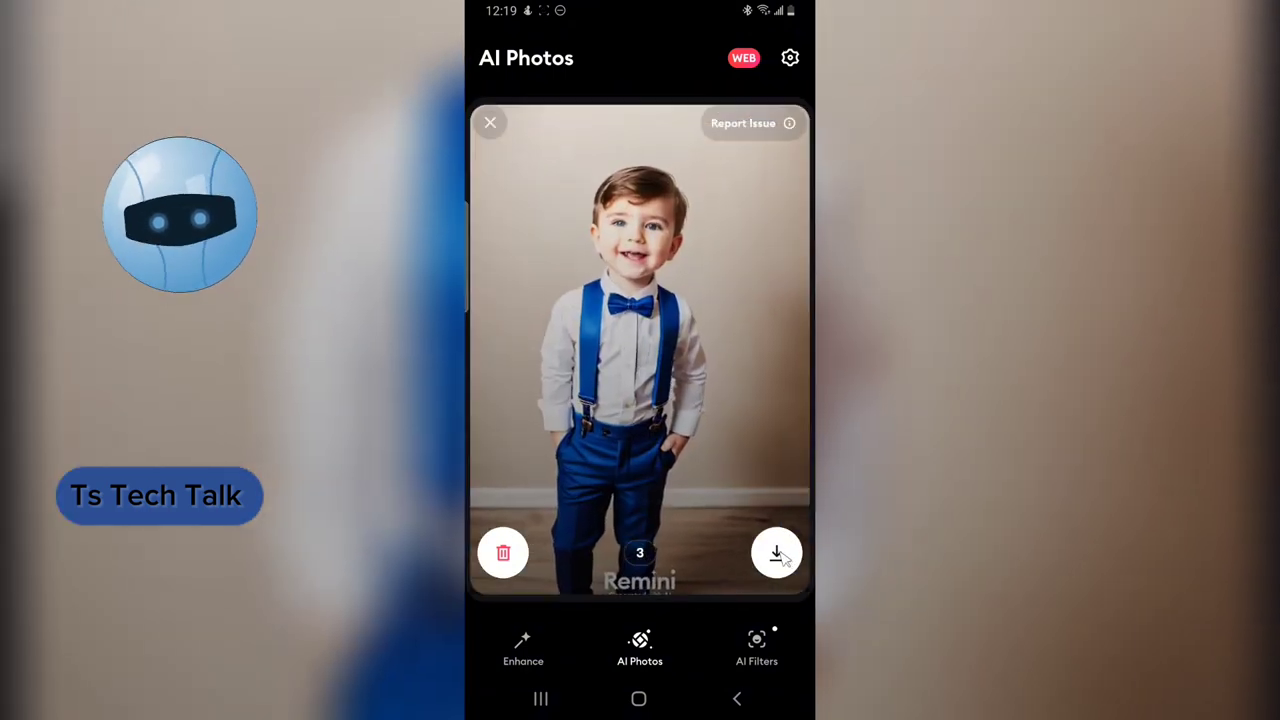
left_click(778, 557)
left_click(781, 558)
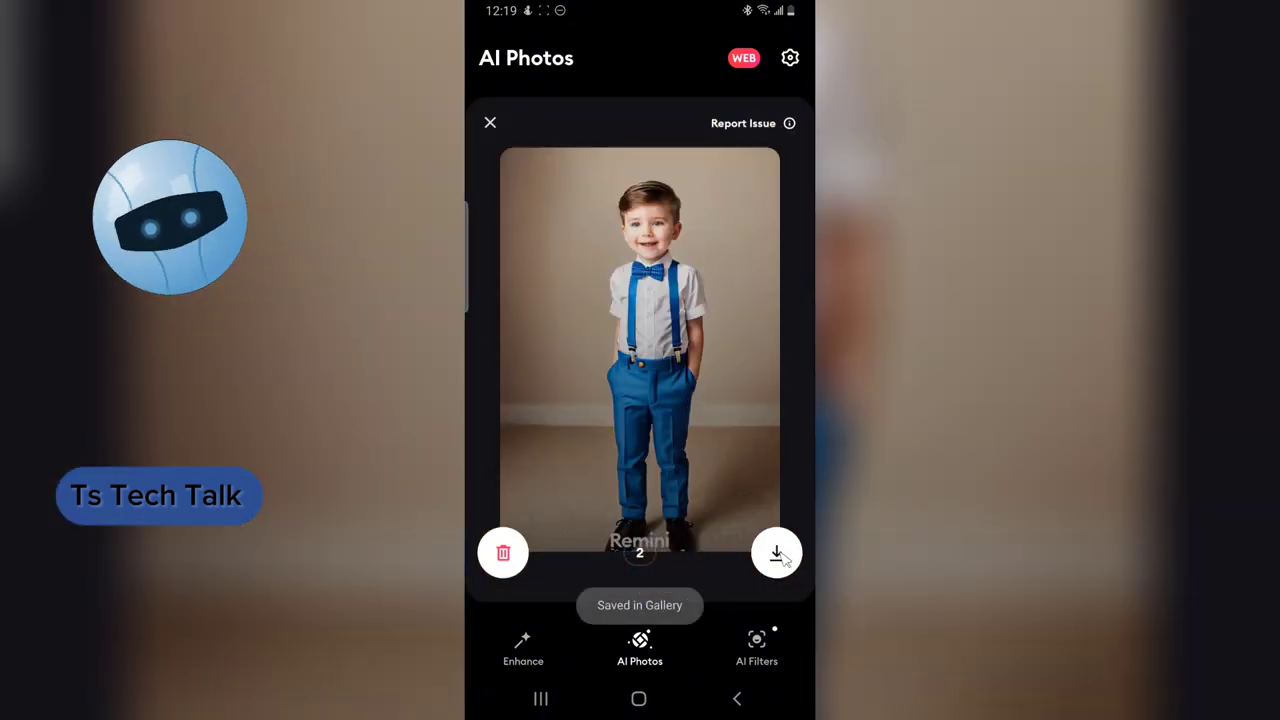
Save the batch's last portrait, request more portraits and decline the video offer
left_click(784, 562)
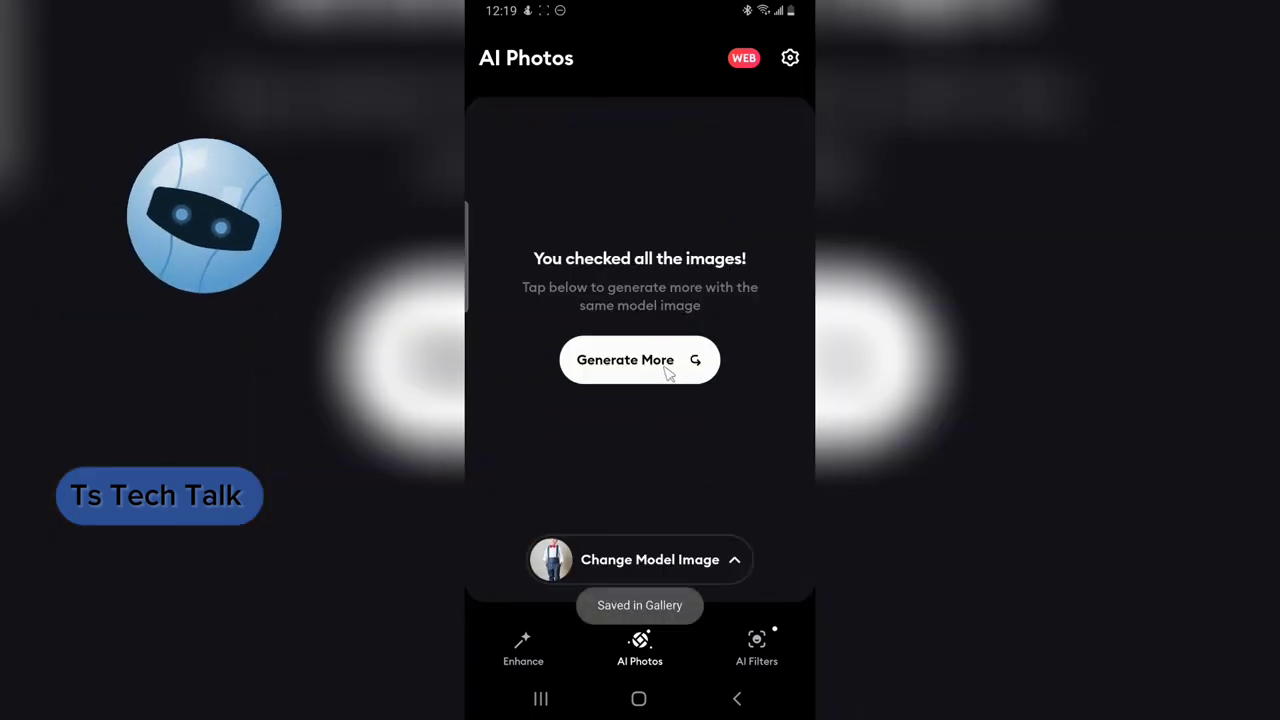
left_click(668, 373)
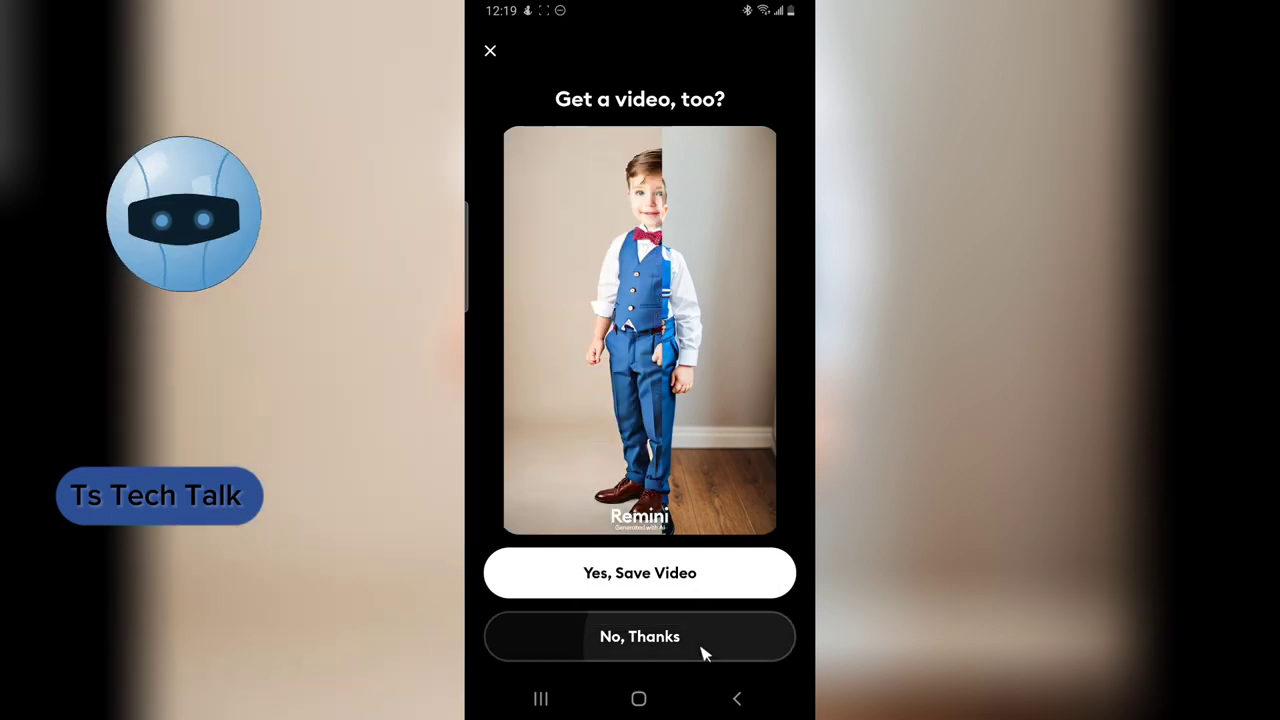
left_click(703, 653)
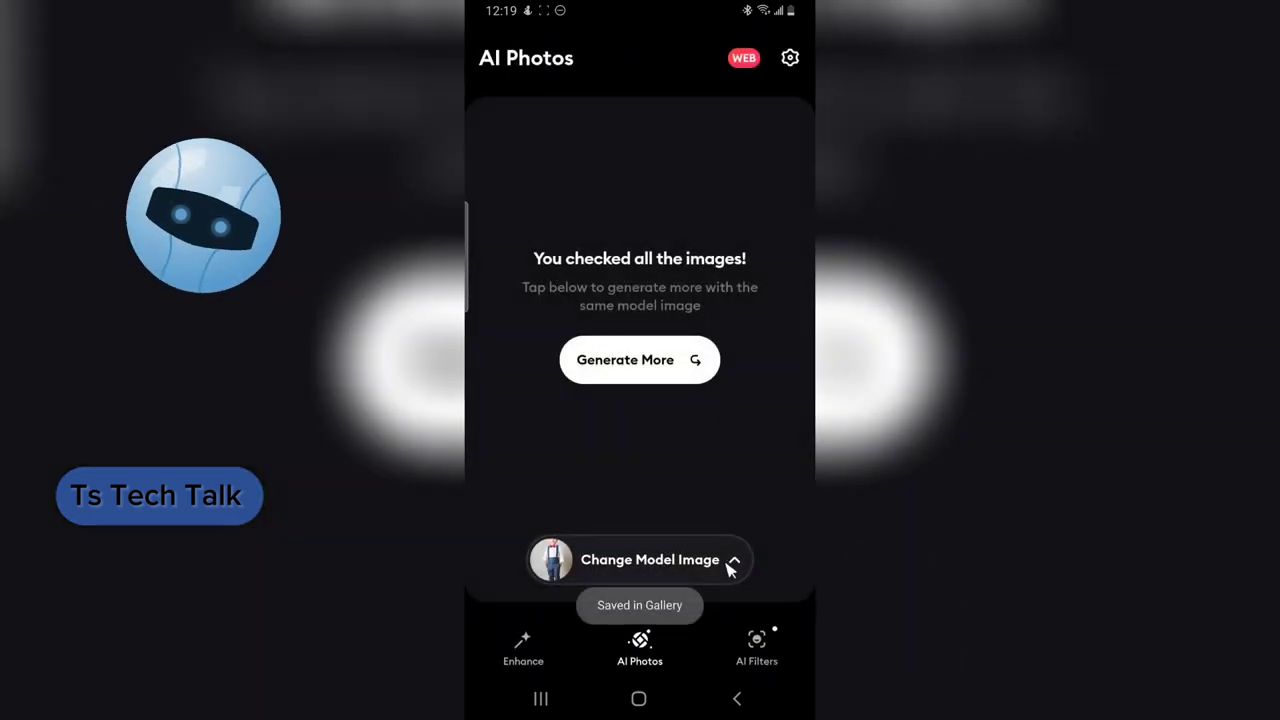
Switch the model image to the blue-onesie toddler from Top picks to generate new portraits
left_click(730, 563)
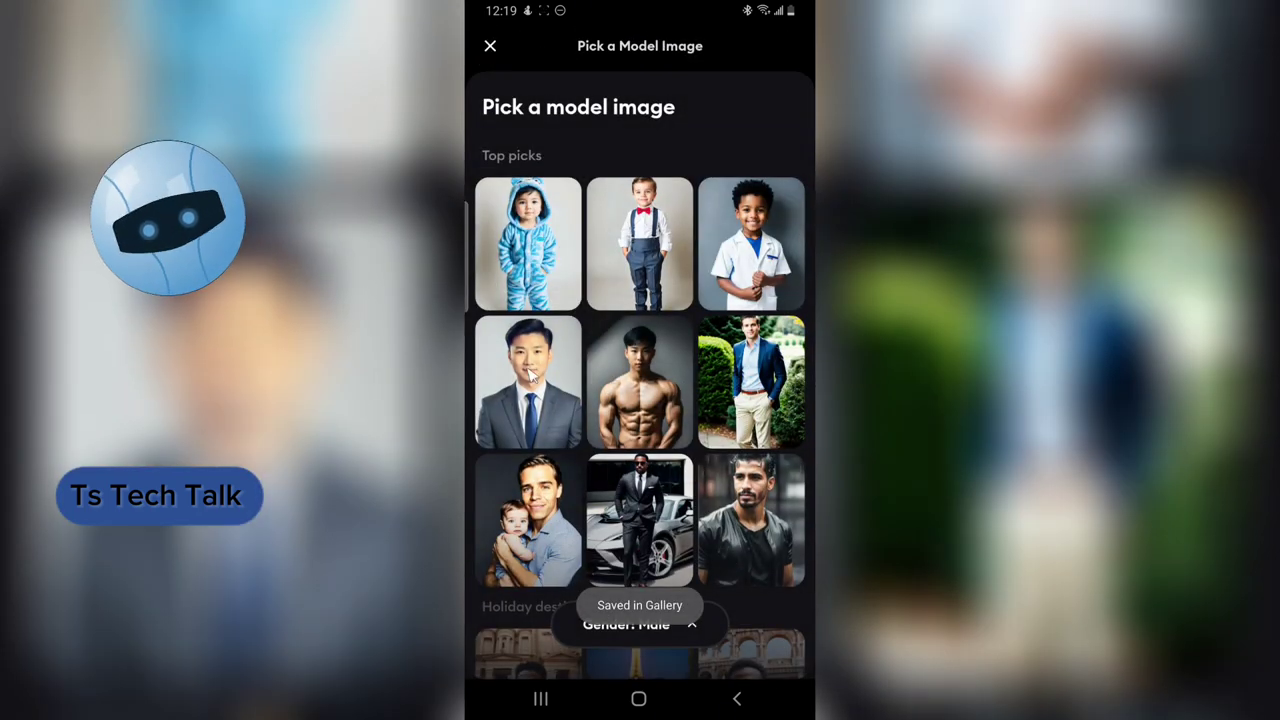
left_click(563, 270)
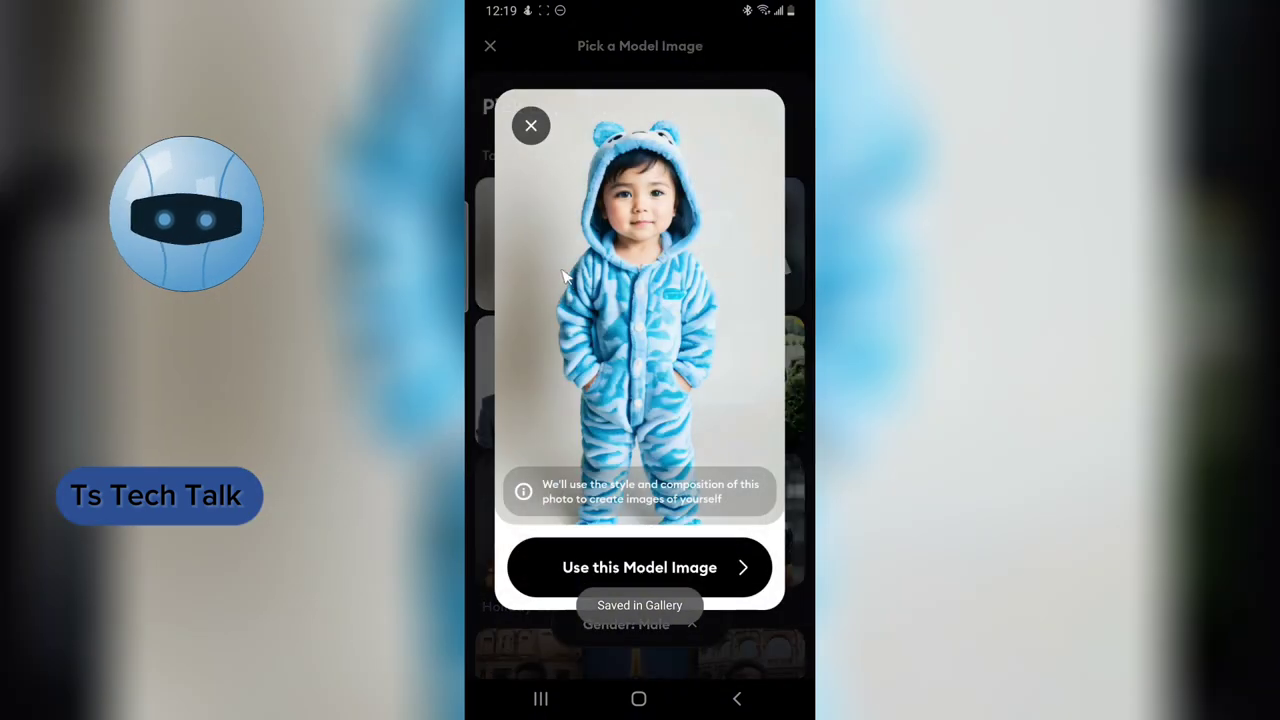
left_click(663, 583)
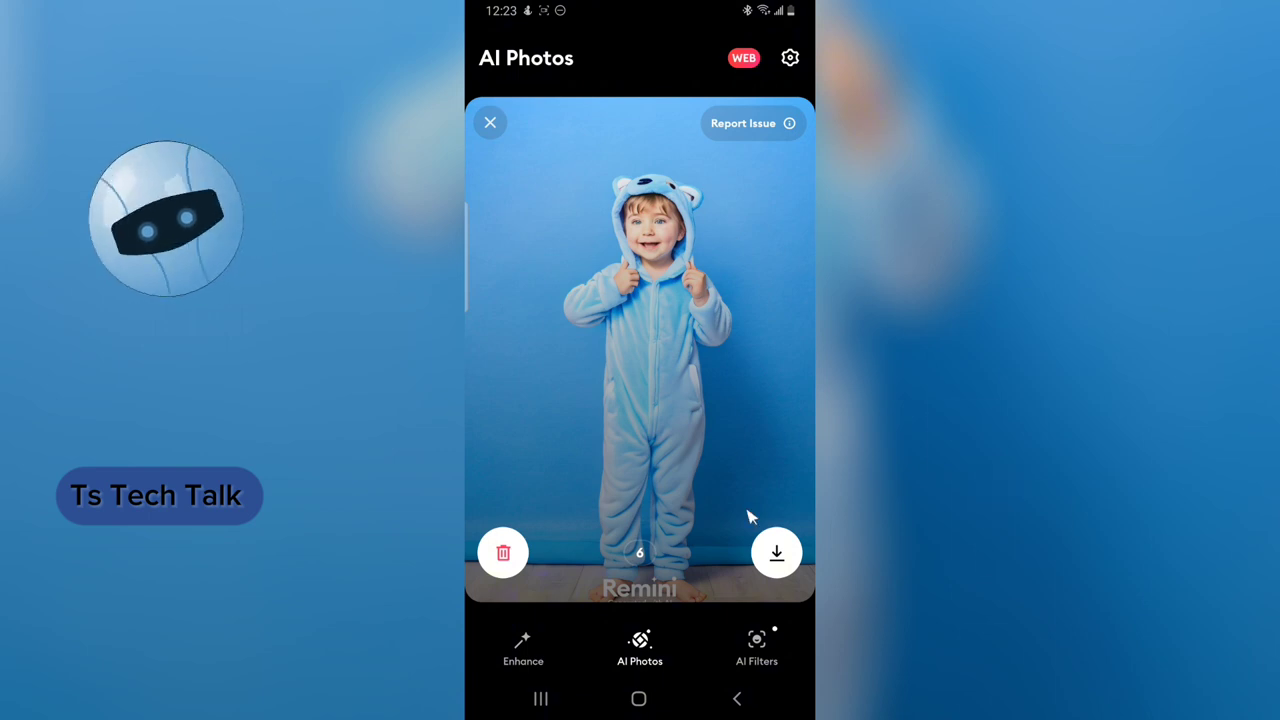
Save all six blue-onesie toddler portraits to the gallery and dismiss the video offer
left_click(777, 554)
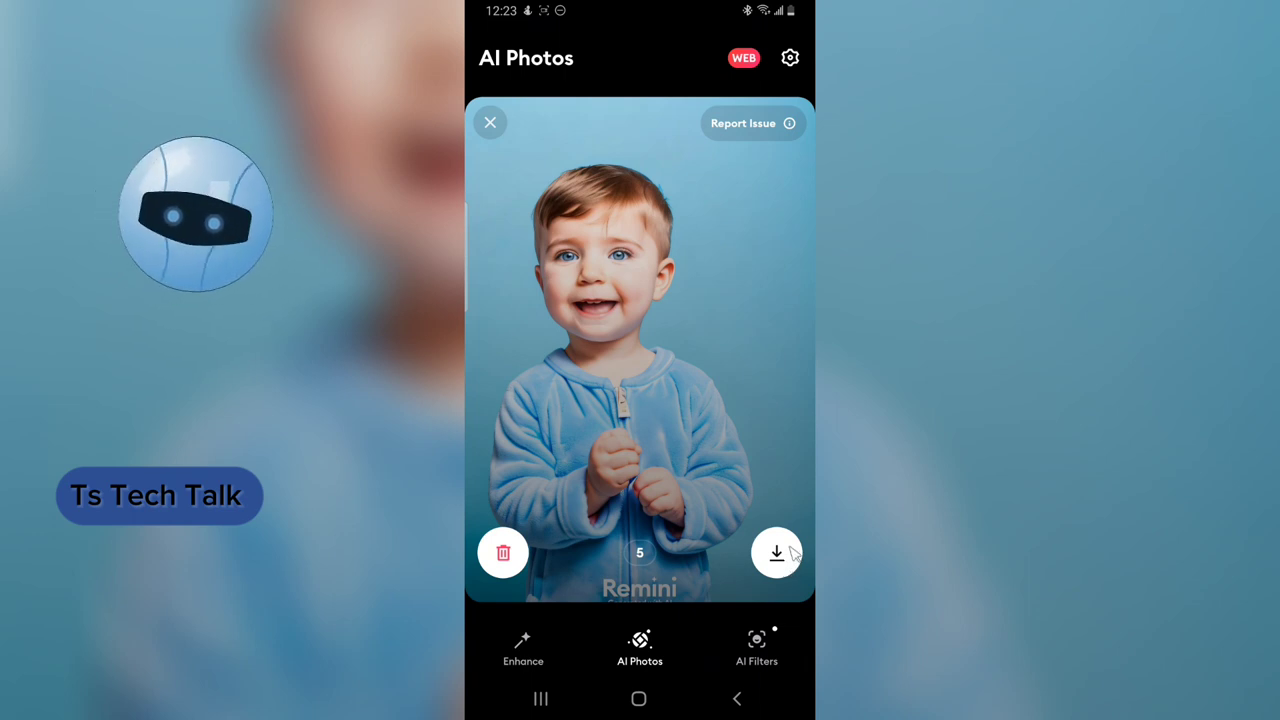
left_click(788, 555)
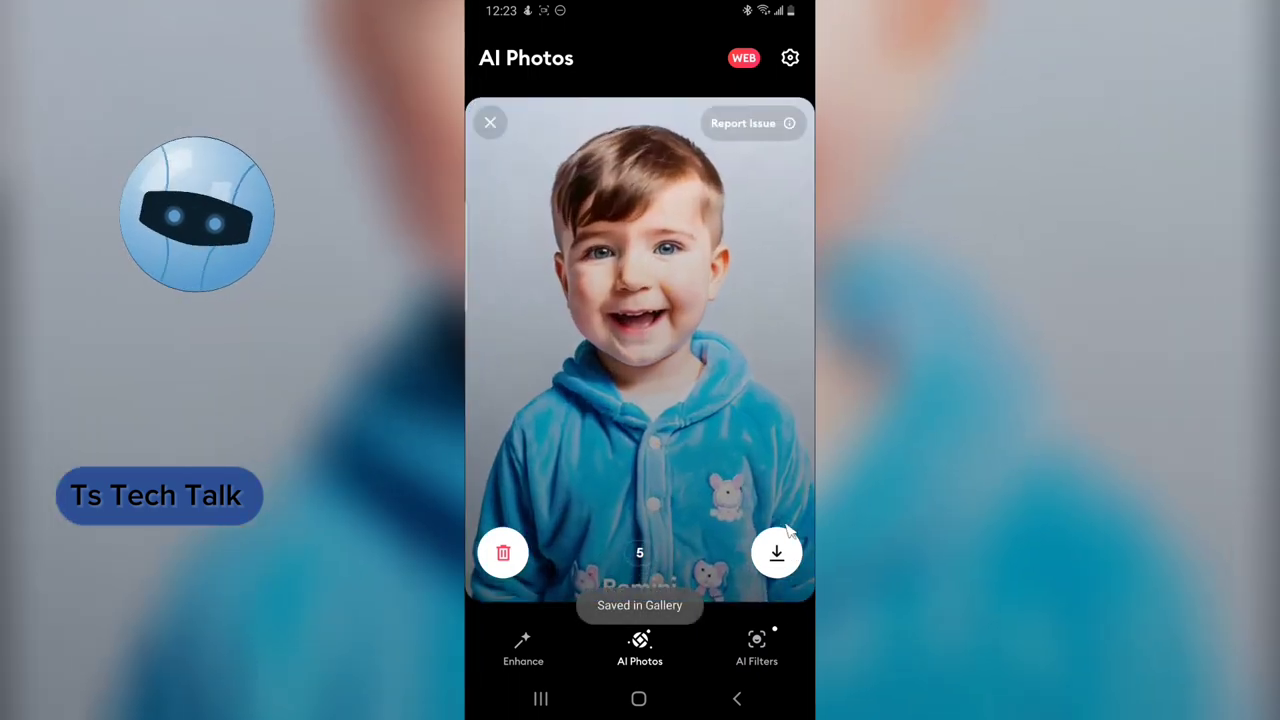
left_click(786, 549)
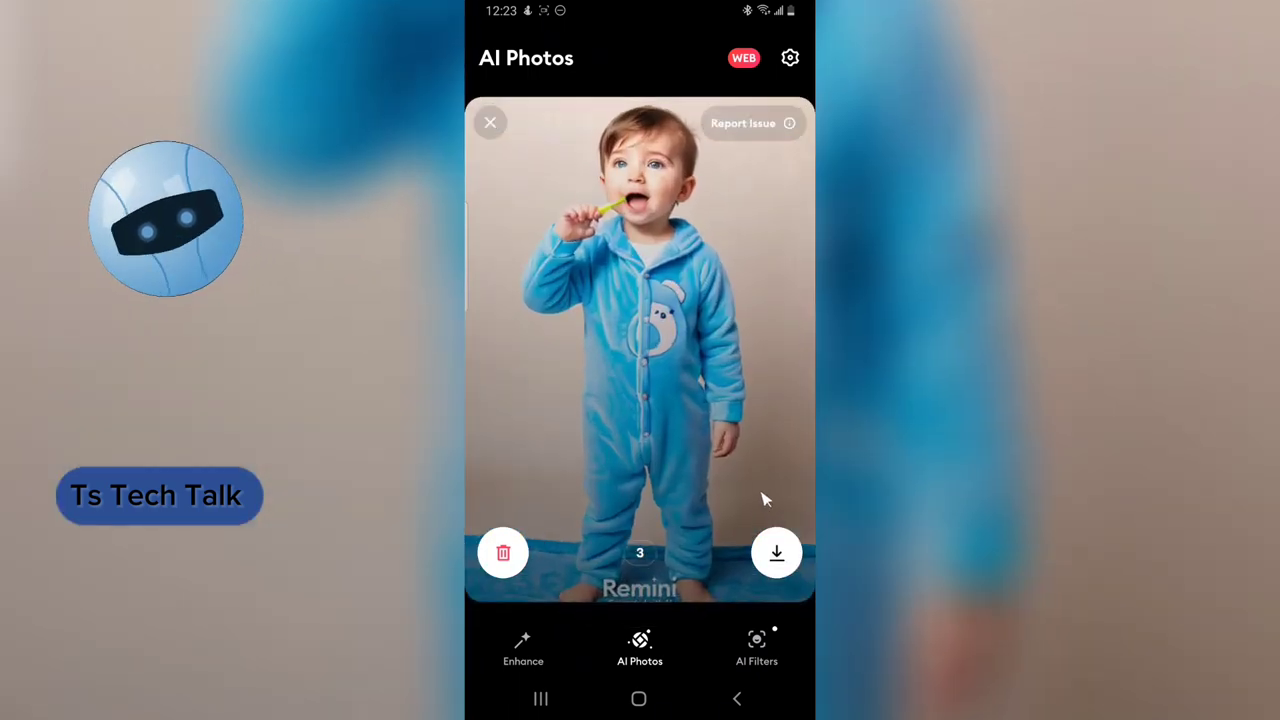
left_click(777, 556)
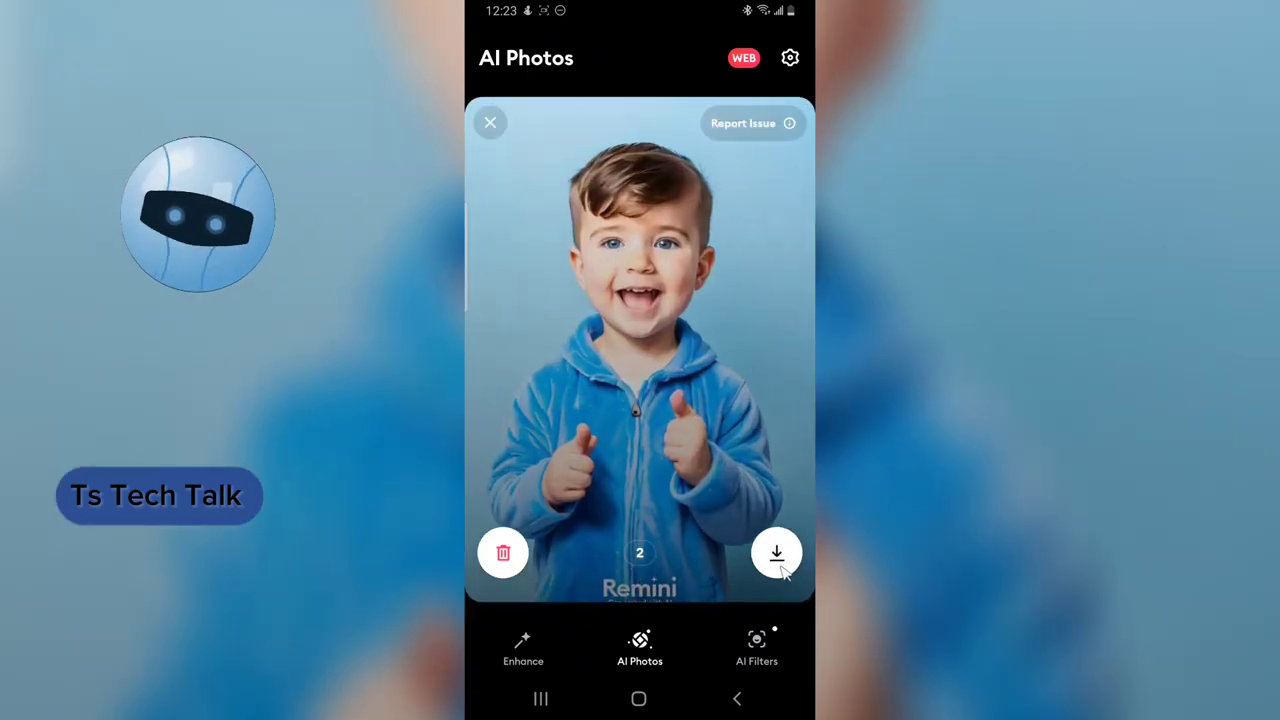
left_click(781, 535)
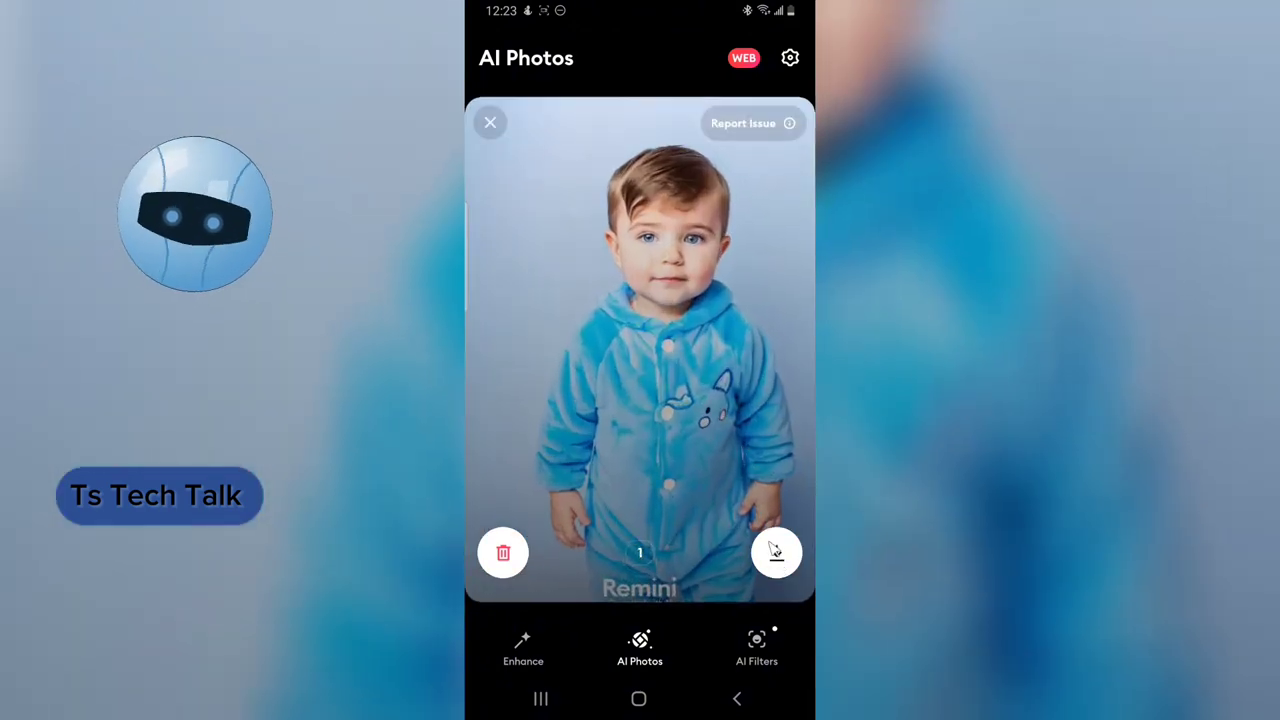
left_click(775, 551)
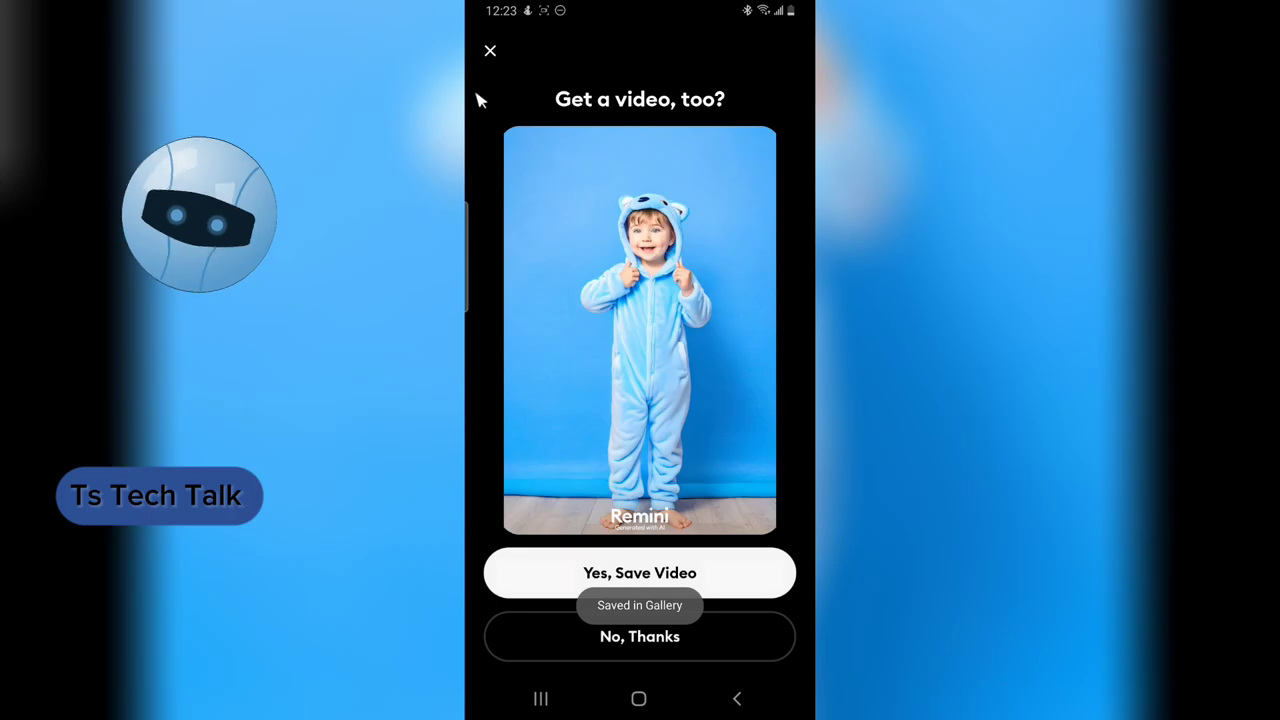
left_click(490, 53)
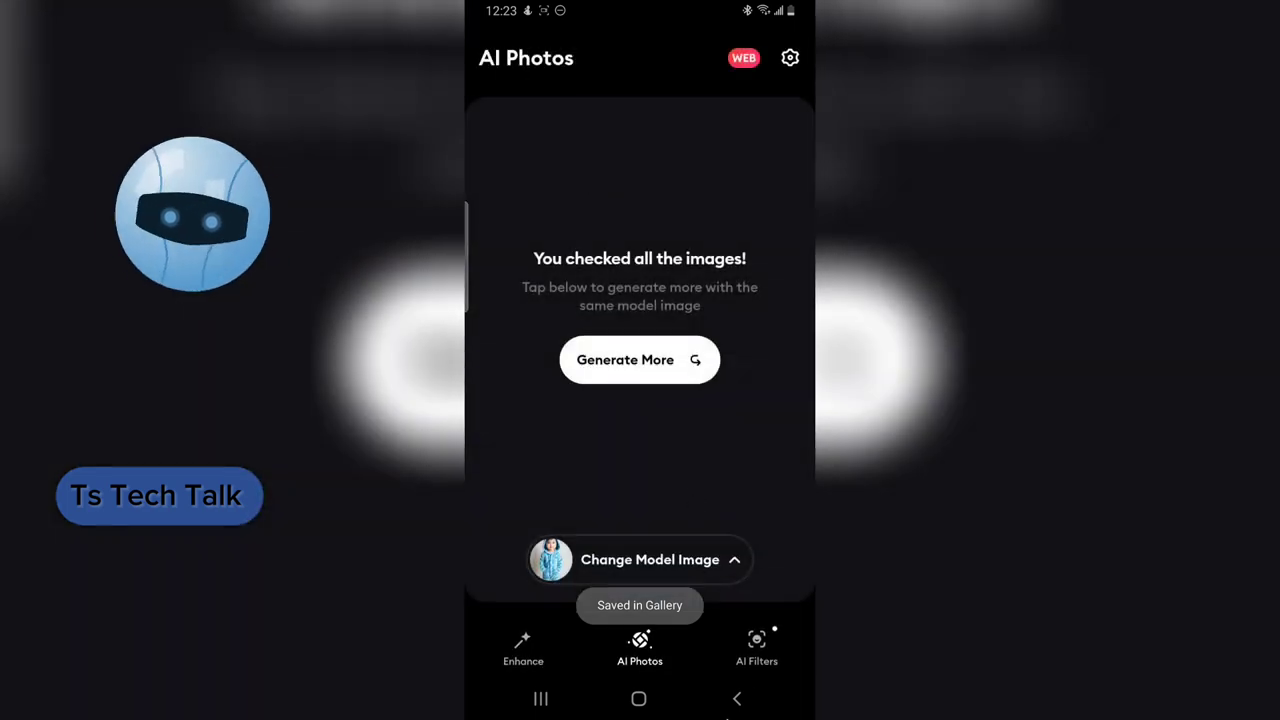
Leave the recent apps for the launcher and page through the app drawer to relaunch Remini
left_click(540, 699)
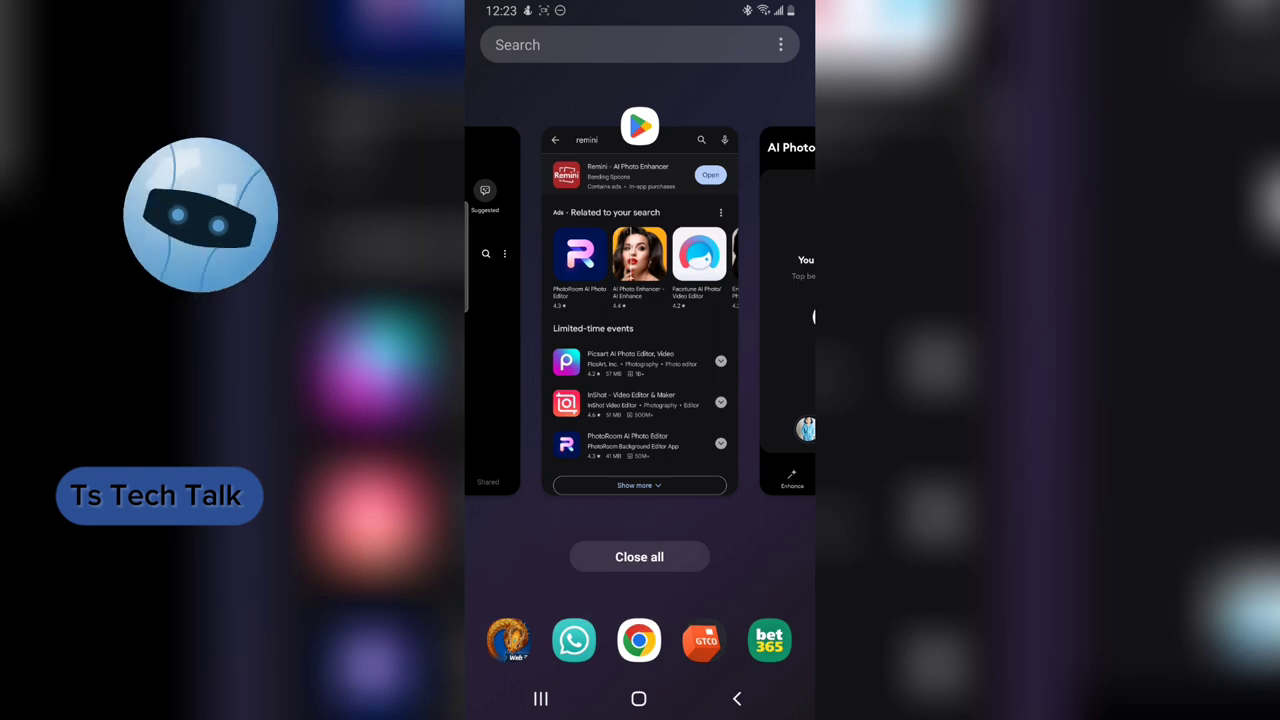
left_click(641, 650)
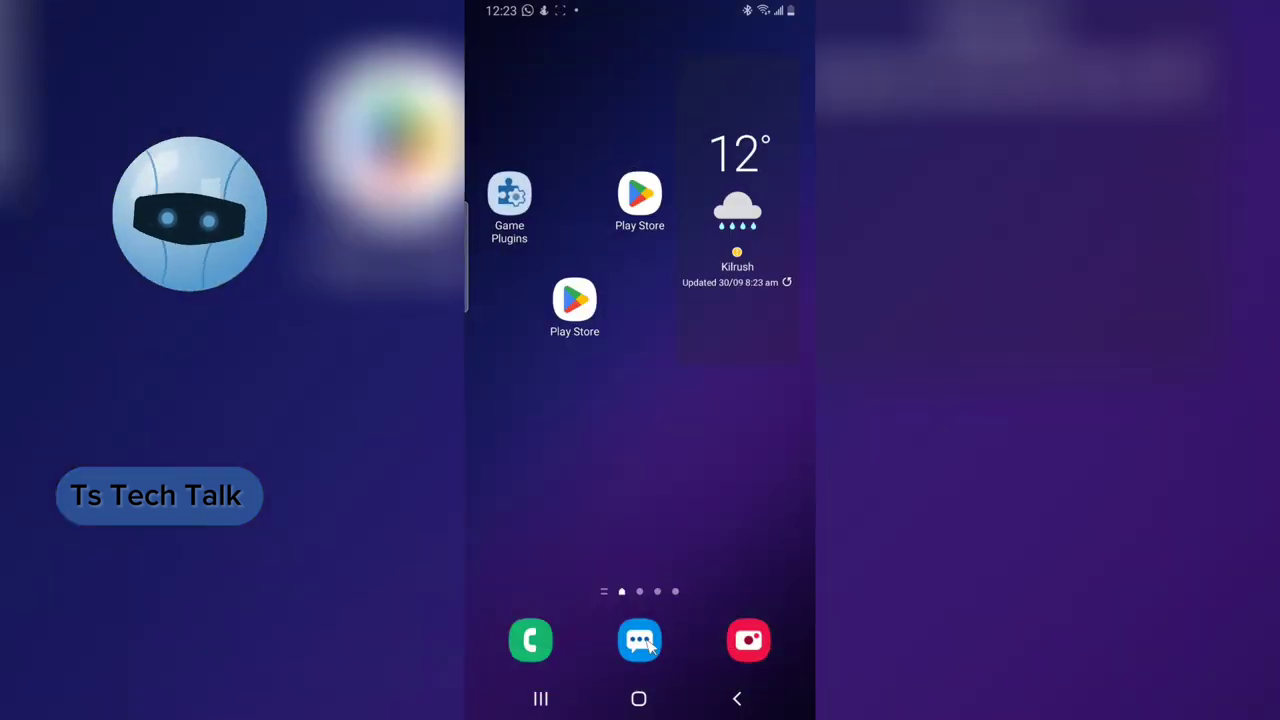
left_click_drag(717, 546, 657, 234)
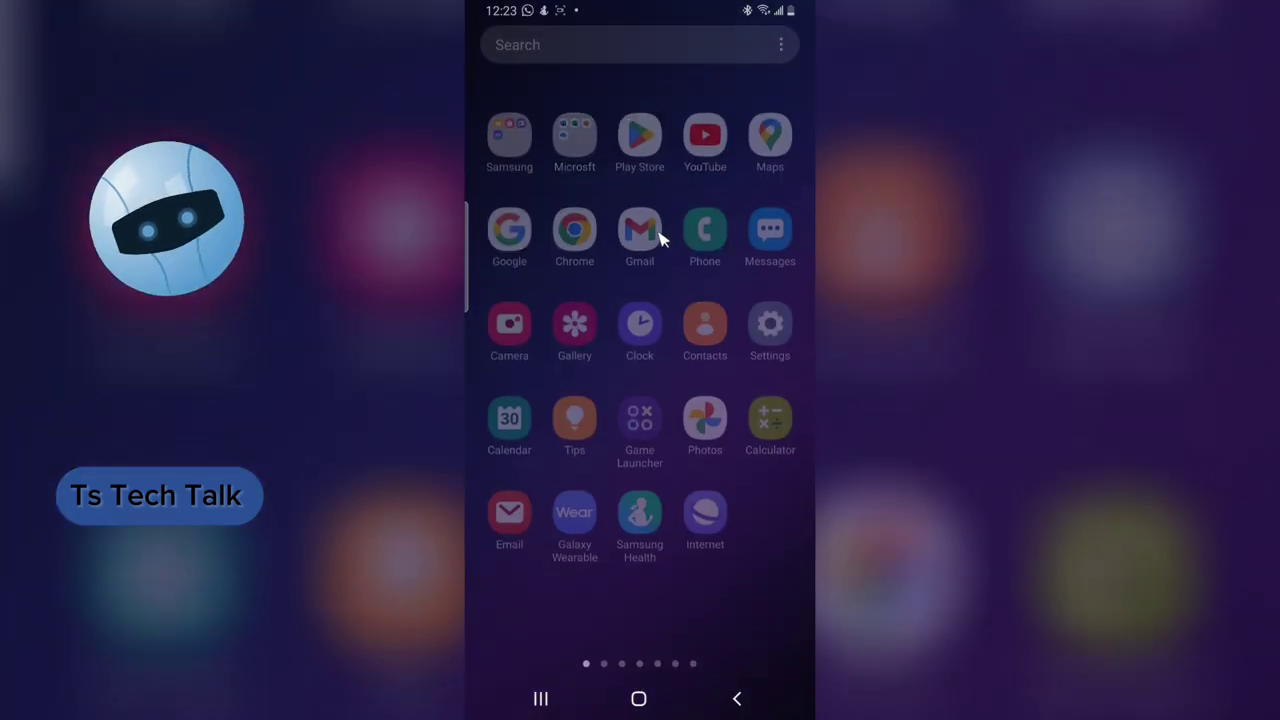
left_click_drag(757, 357, 660, 380)
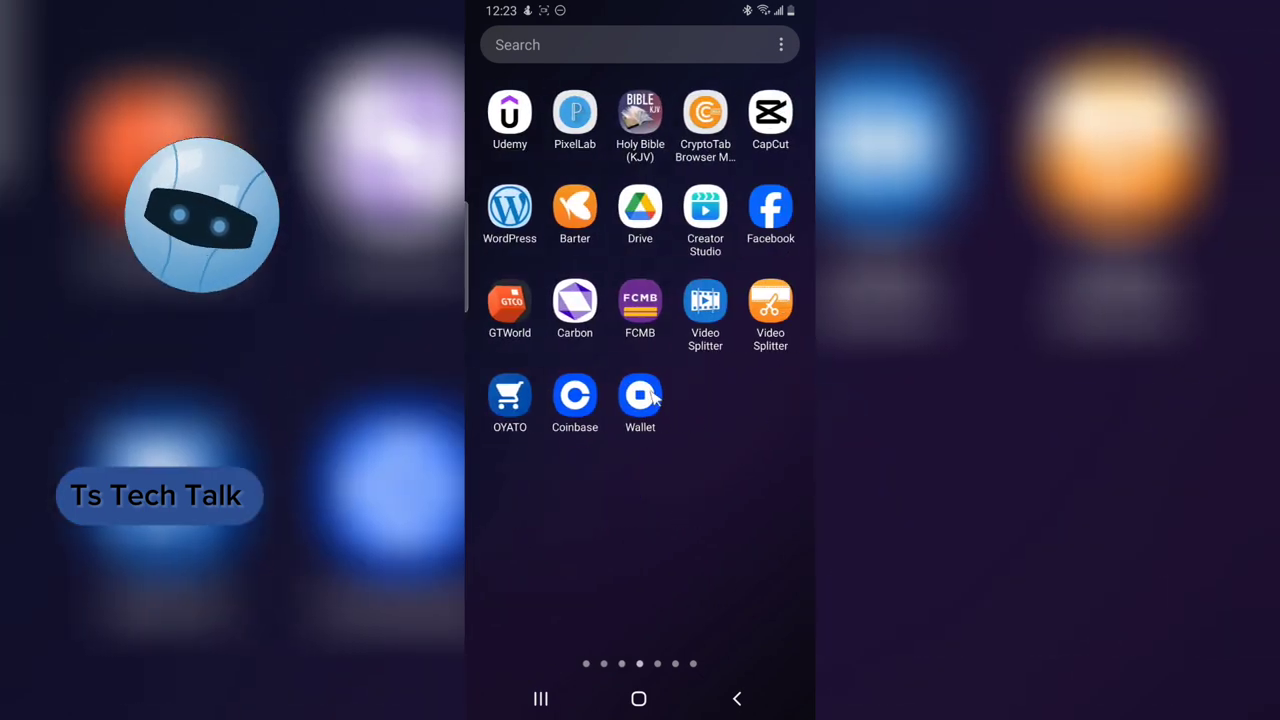
scroll(790, 405, "down", 1)
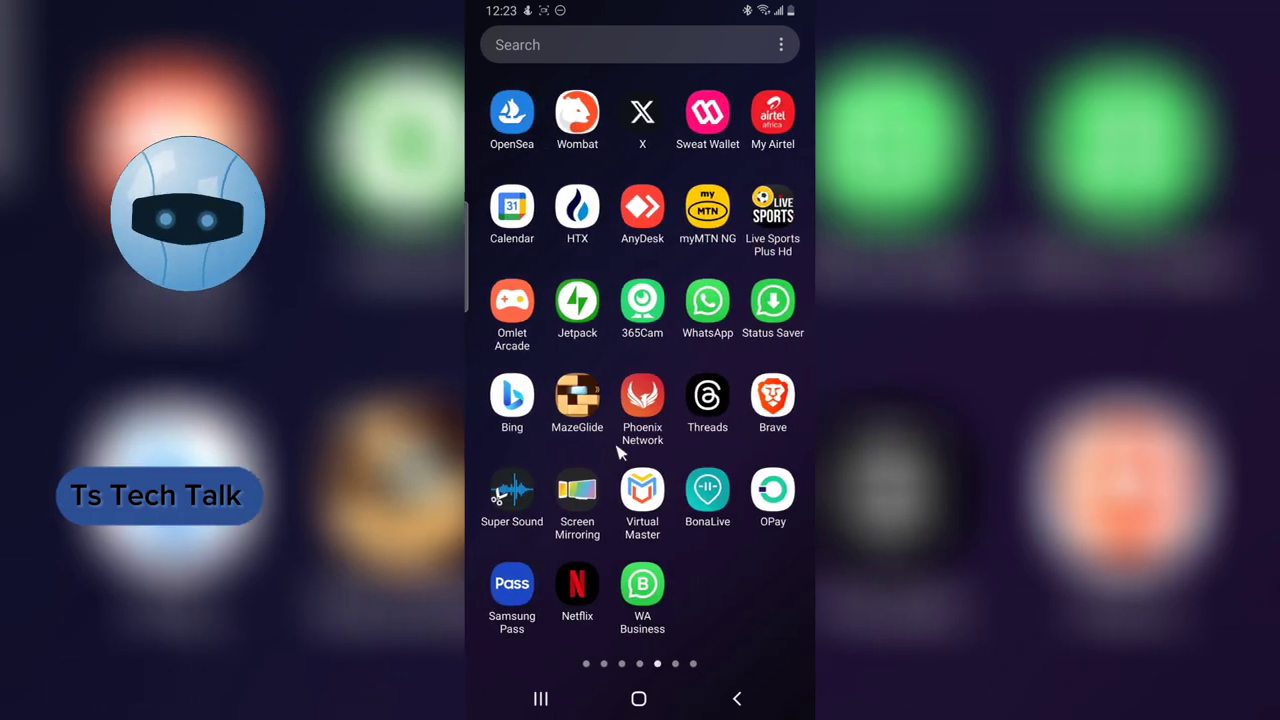
scroll(780, 437, "down", 1)
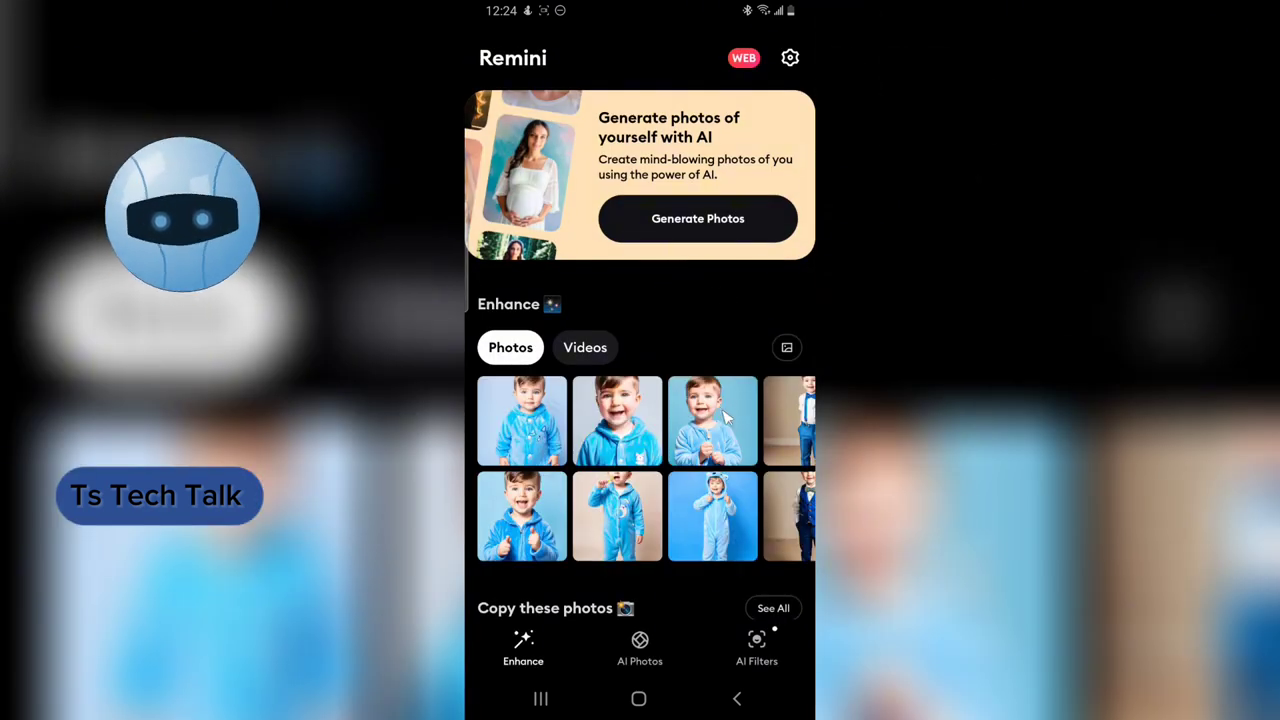
Switch to the AI Photos tab in Remini's bottom navigation bar
left_click(660, 684)
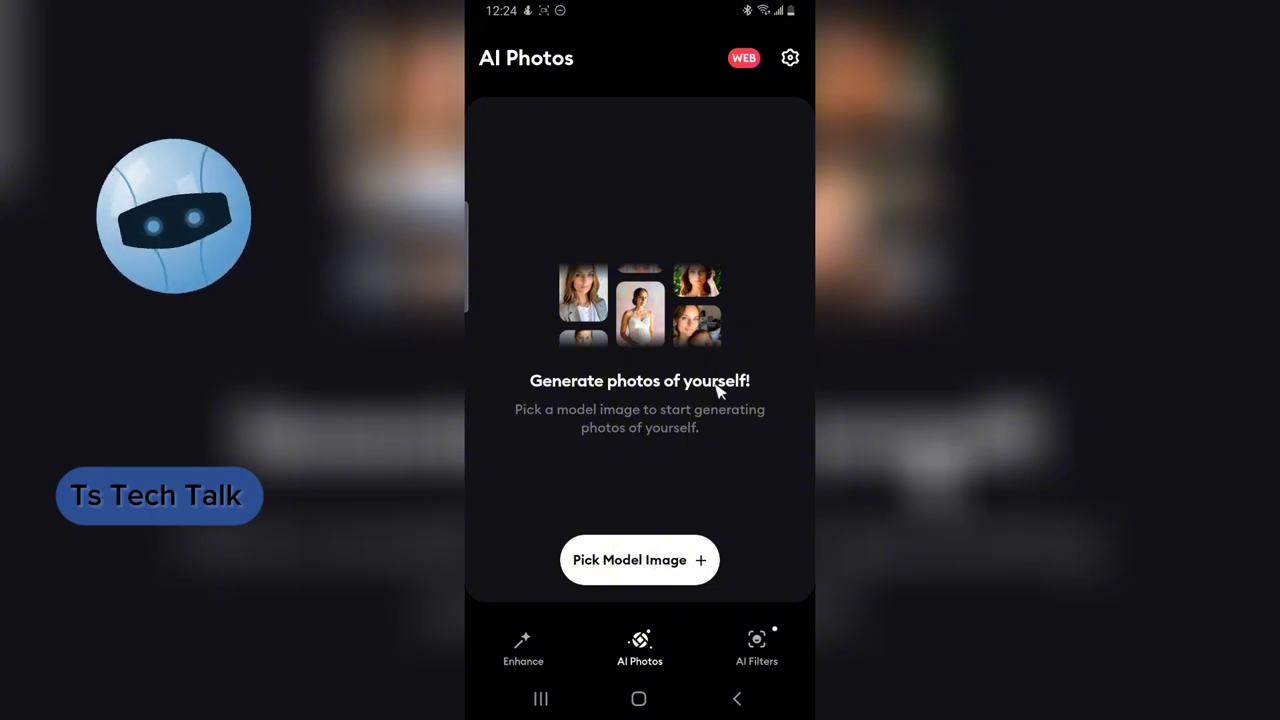
Delete the current AI model for retraining and choose Male as the gender
left_click(790, 58)
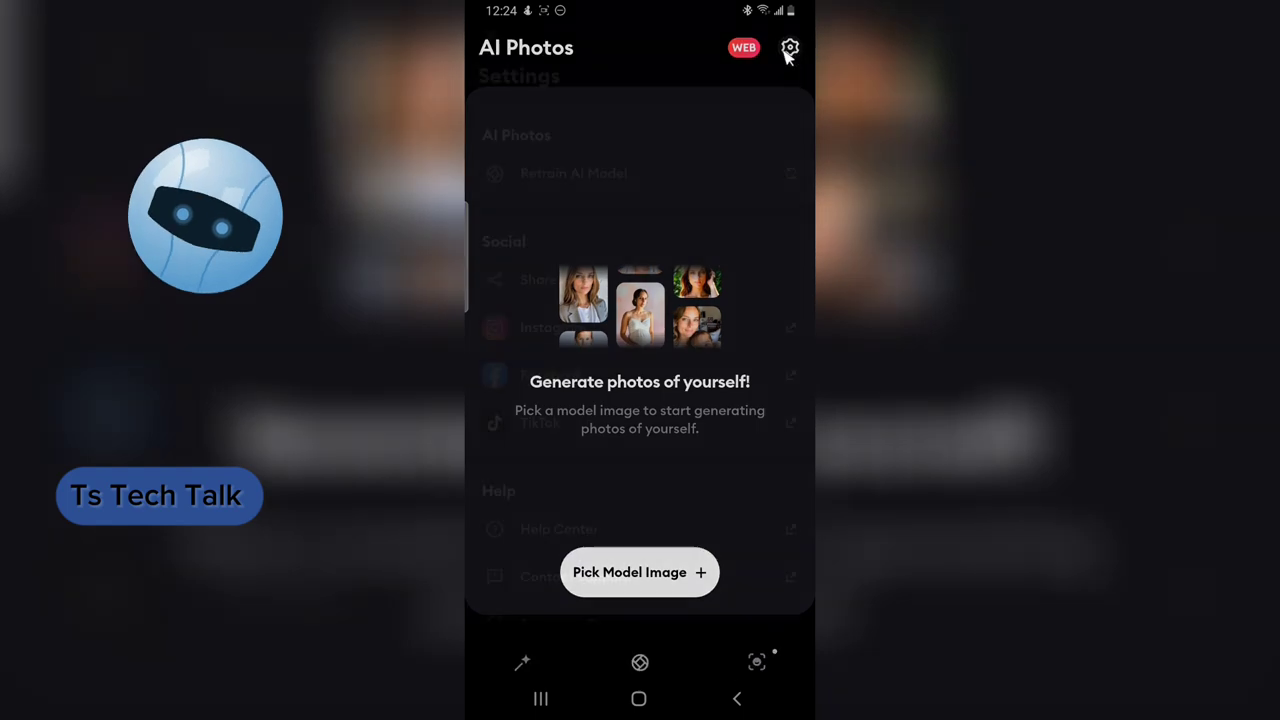
left_click(600, 190)
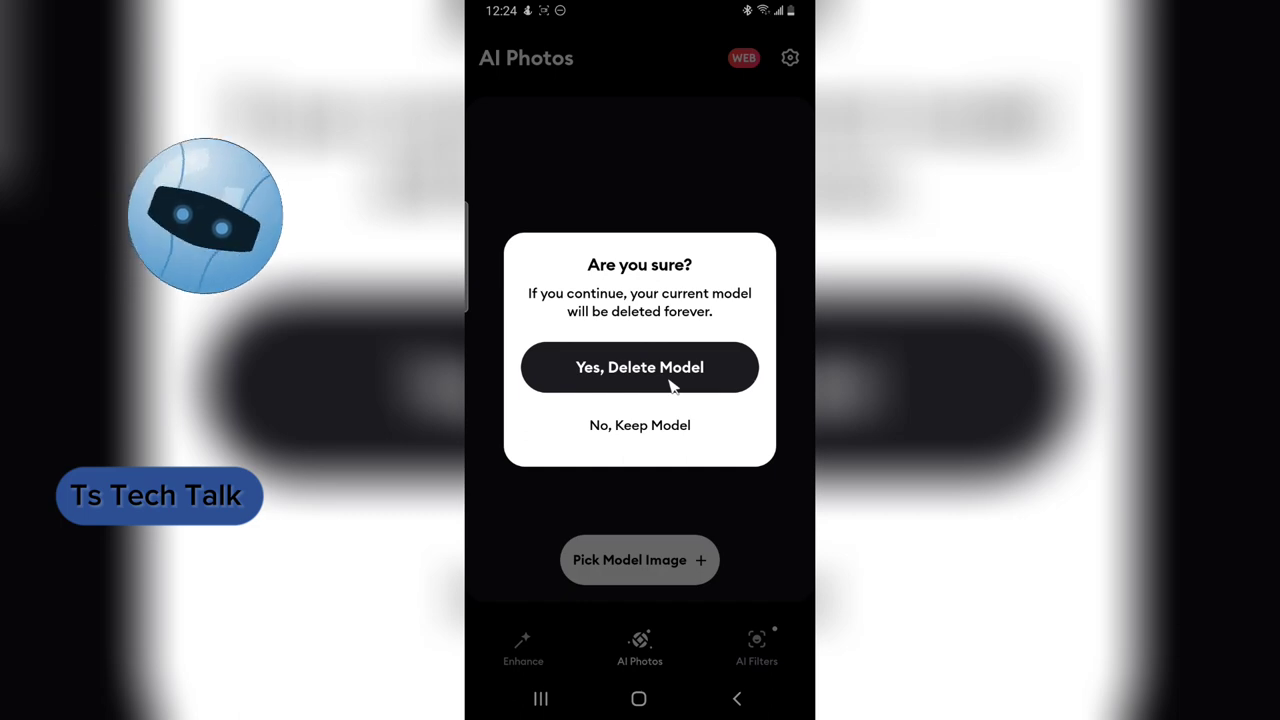
left_click(672, 387)
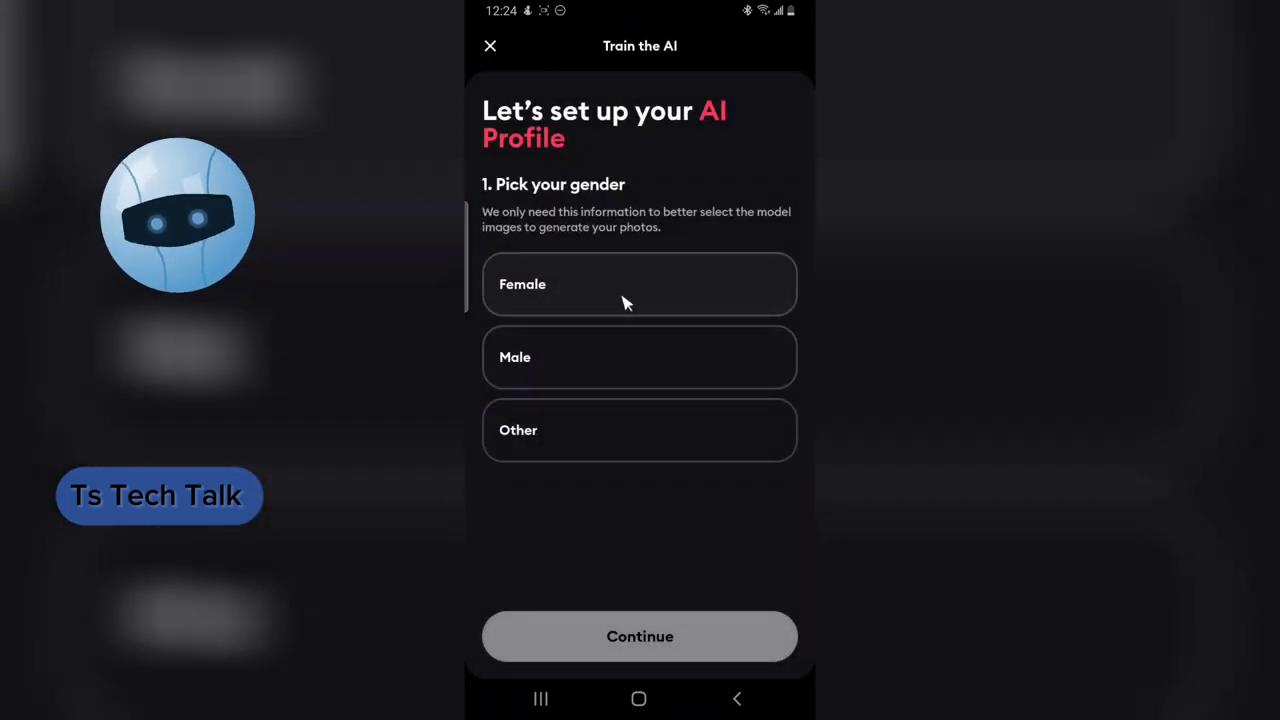
left_click(590, 358)
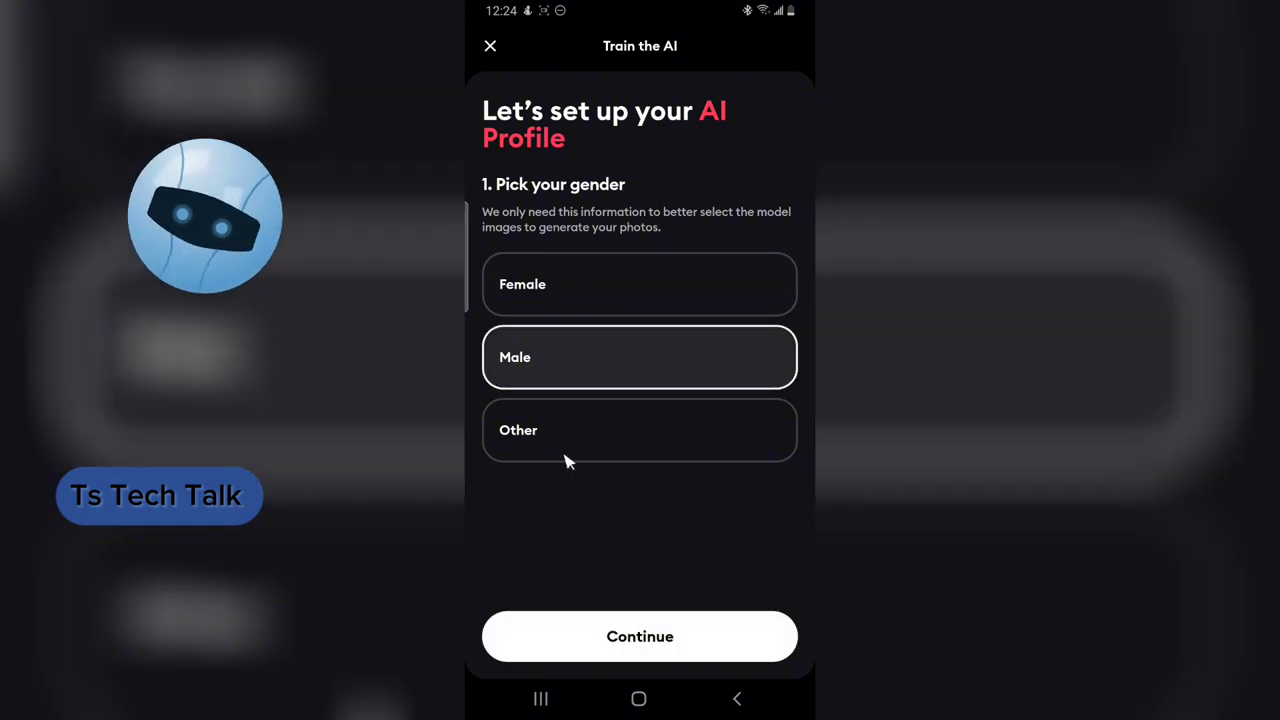
left_click(663, 634)
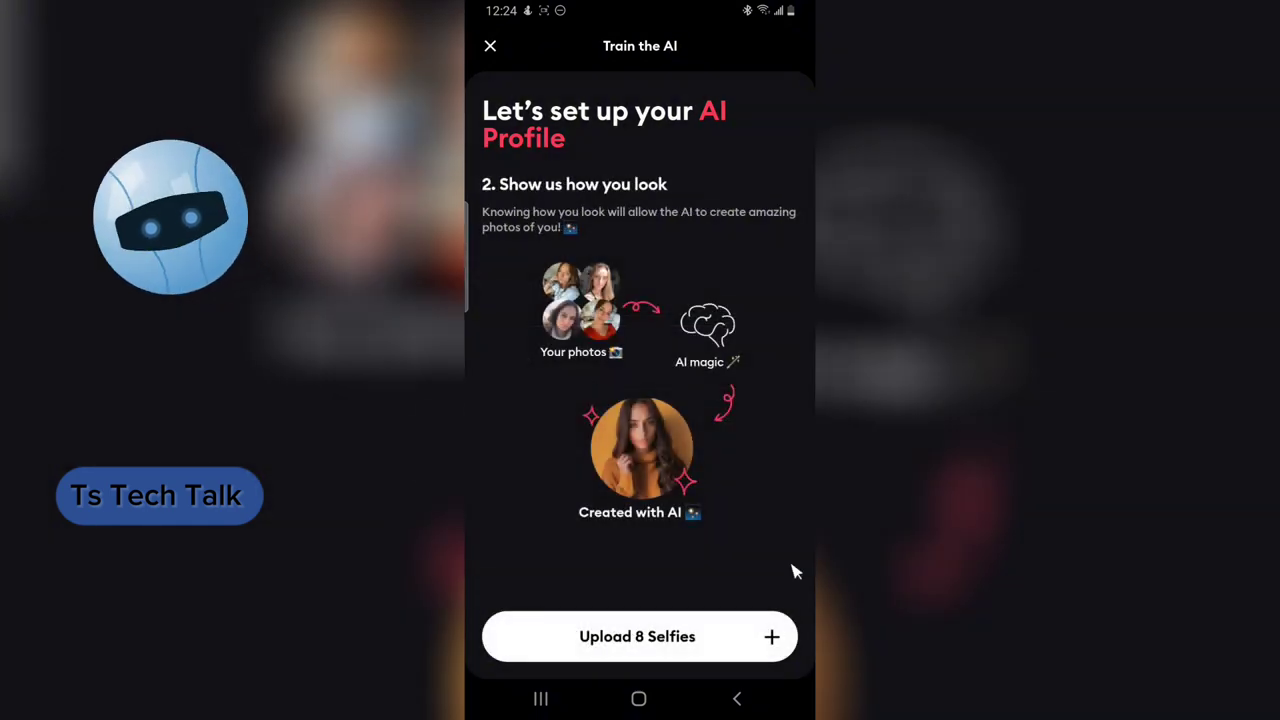
Open the 8-selfie picker, then back out of the training setup to the recent apps
left_click(658, 640)
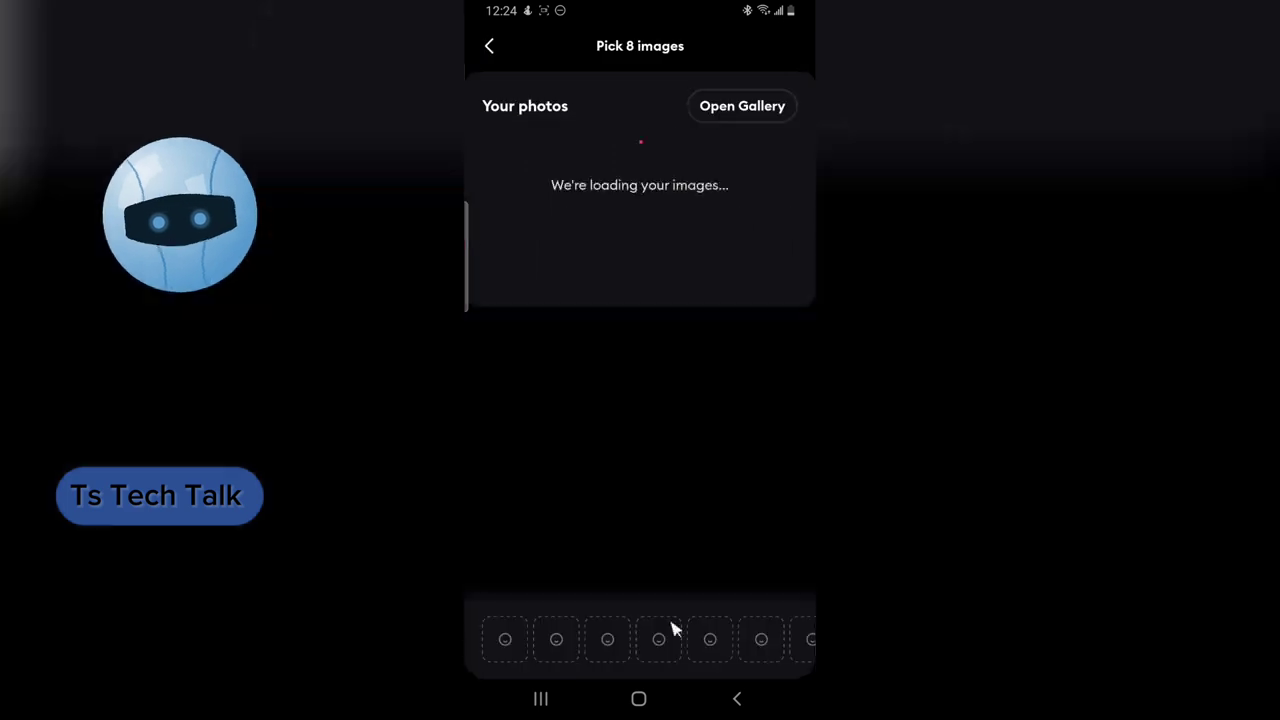
scroll(742, 418, "down", 5)
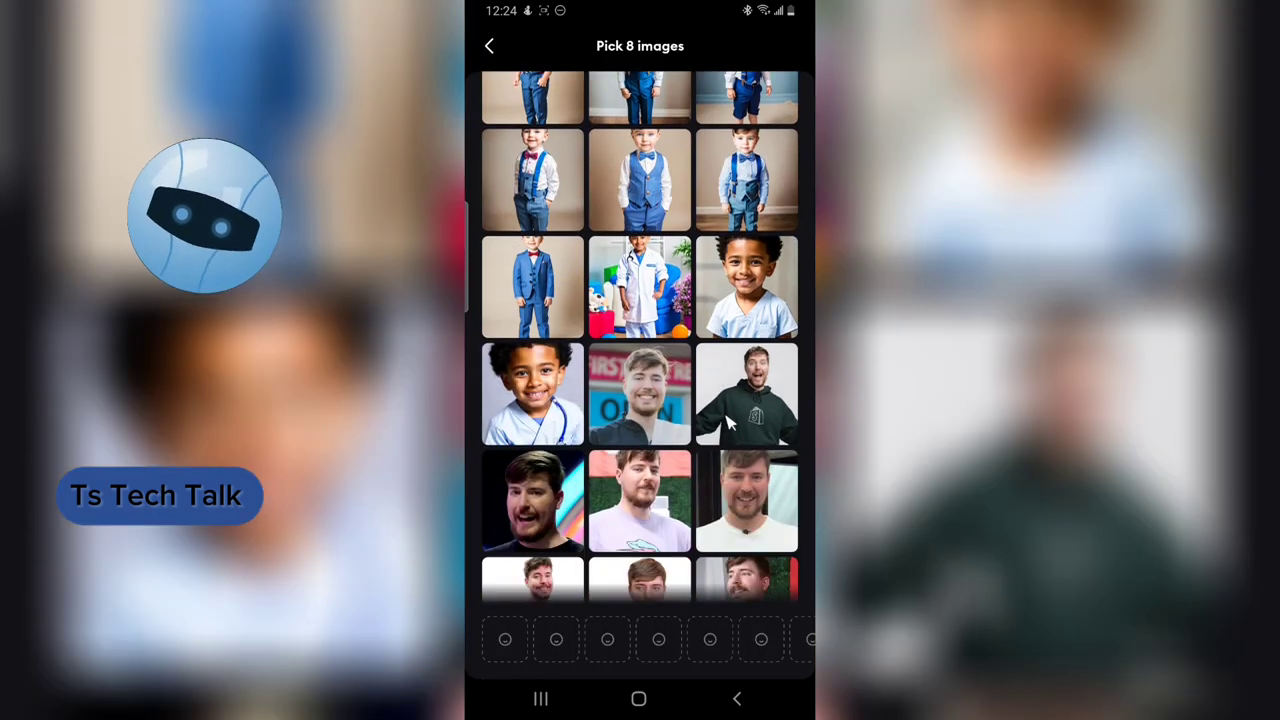
scroll(742, 418, "down", 5)
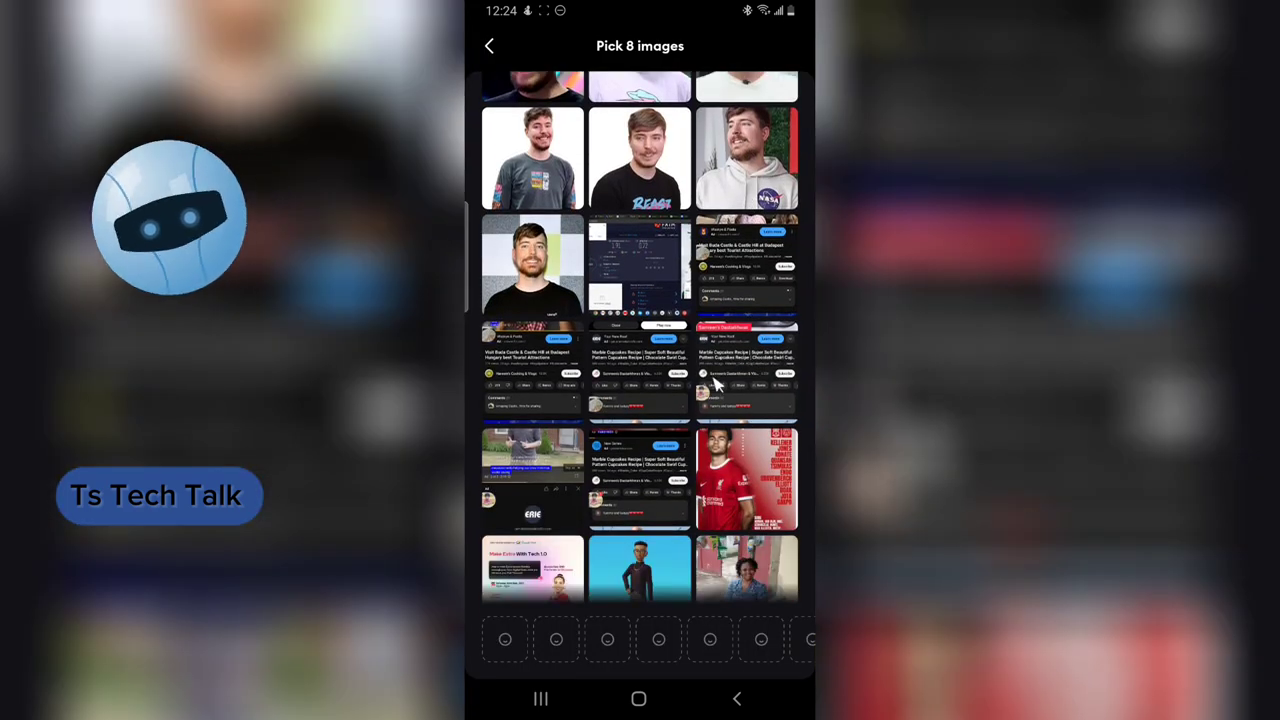
left_click(490, 47)
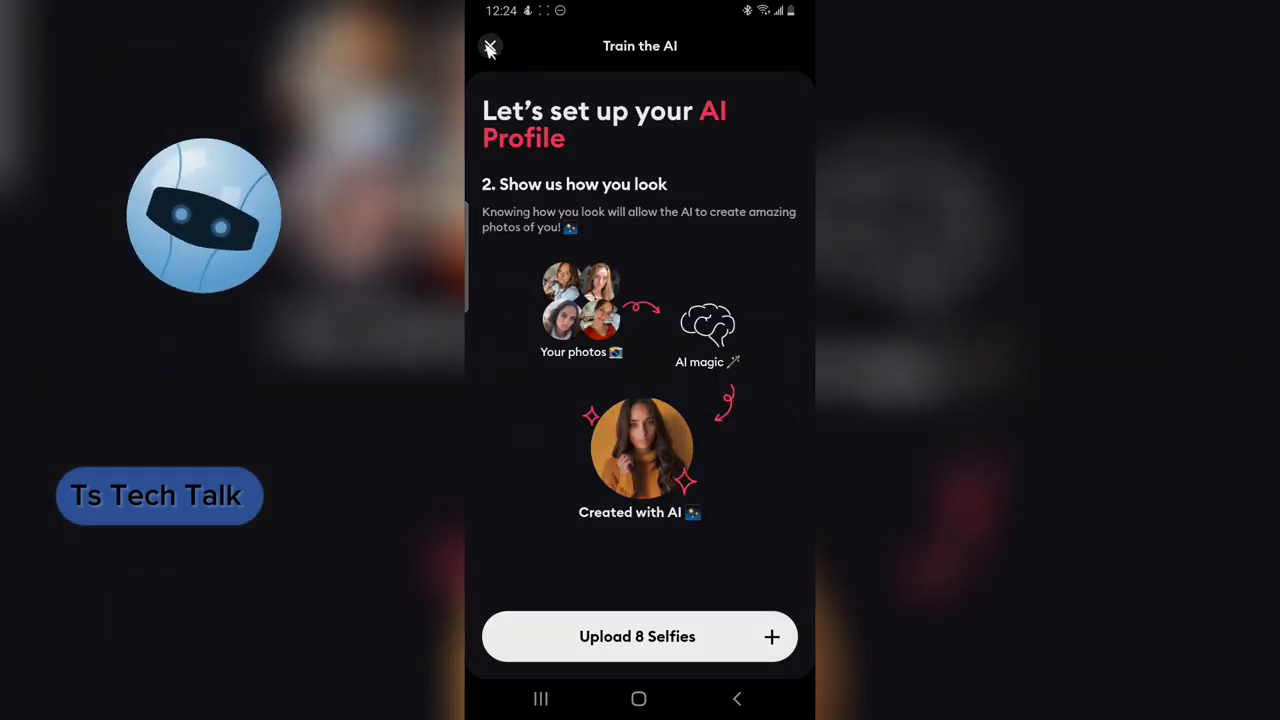
left_click(490, 46)
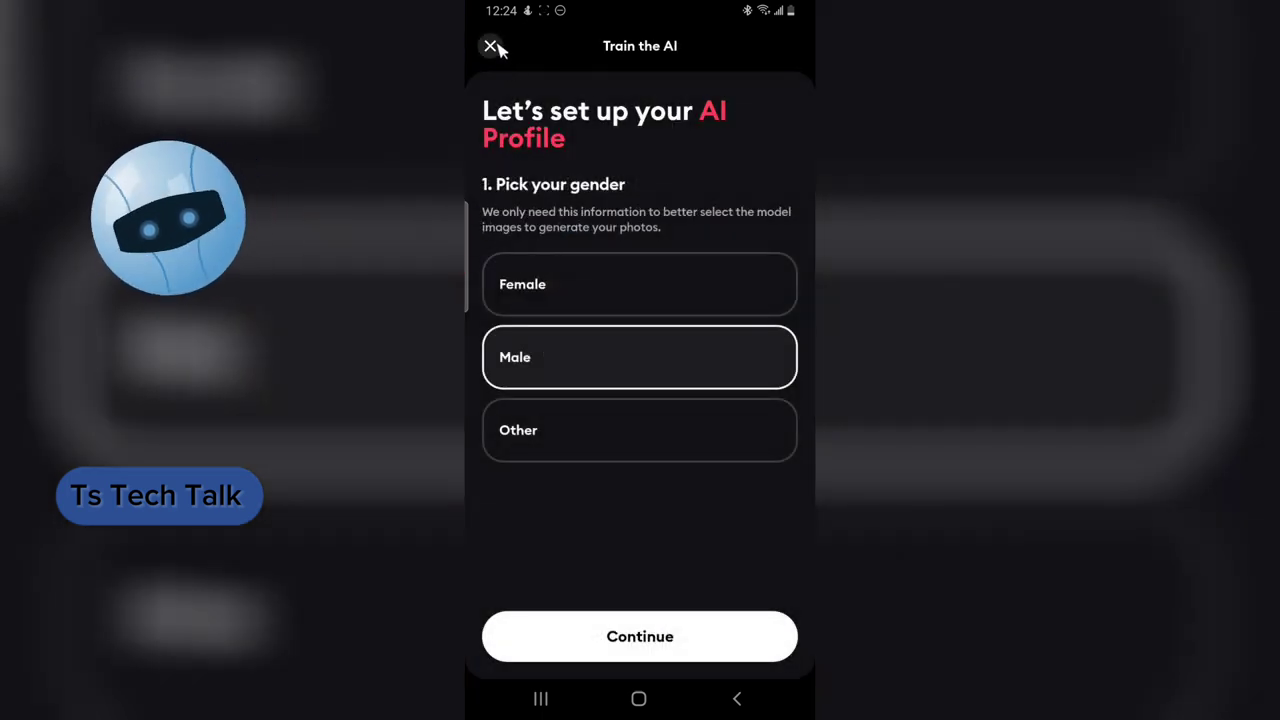
left_click(490, 46)
left_click(540, 699)
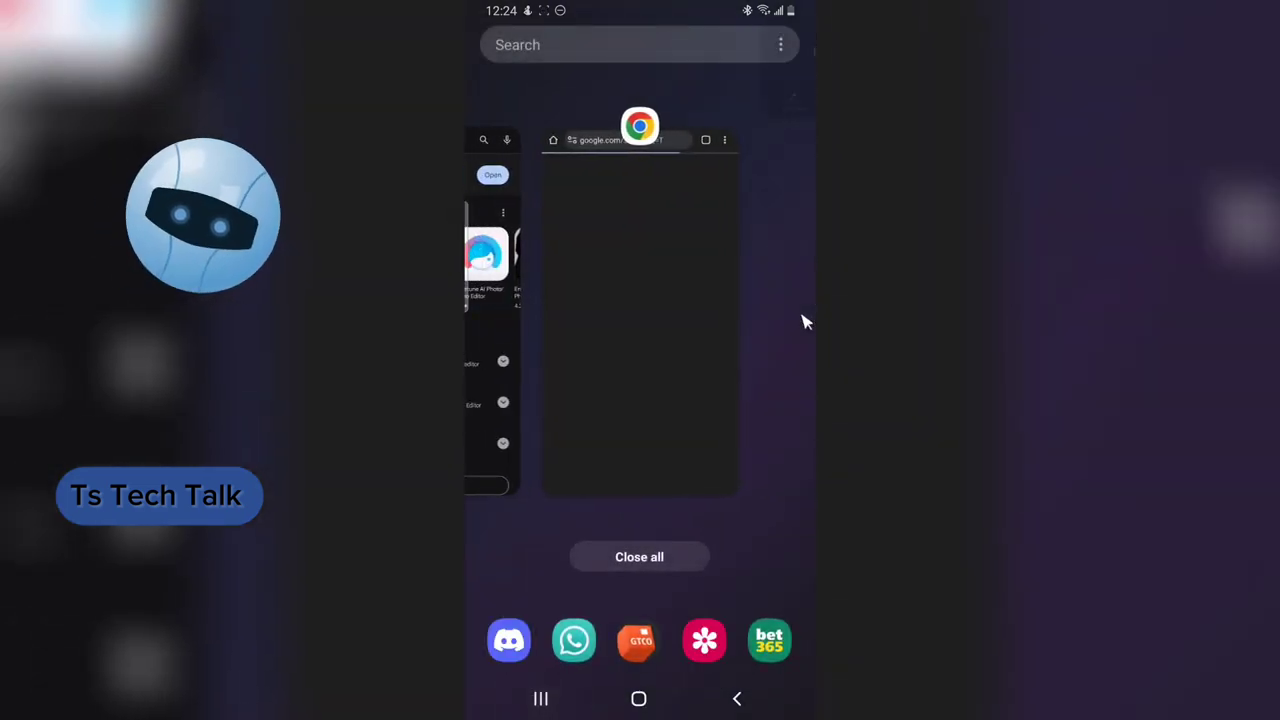
Return from the recent apps to the Android home screen
left_click(638, 699)
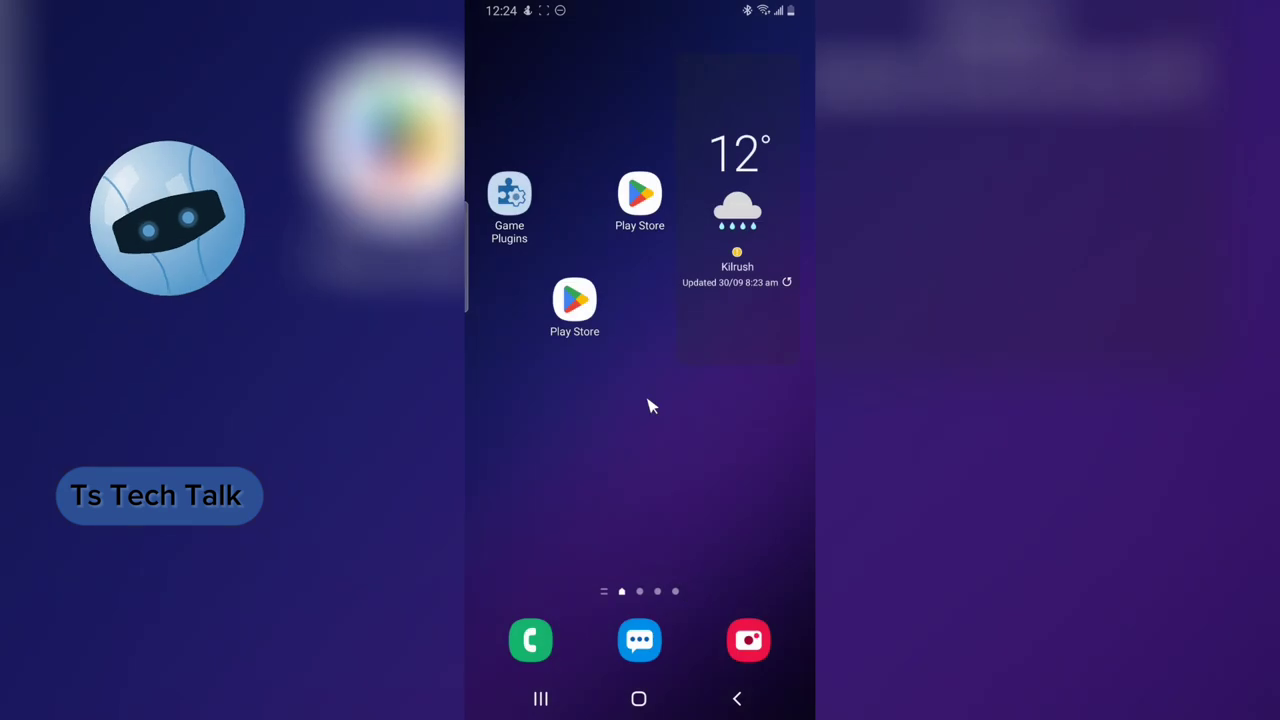